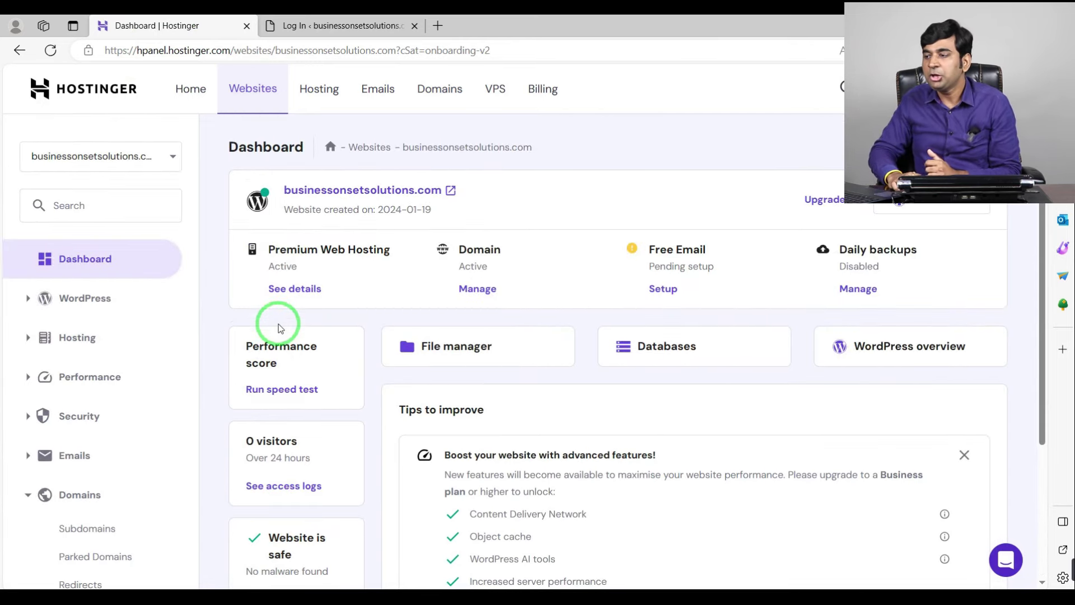
Log in to the WordPress admin of businessonsetsolutions.com with the prefilled credentials and acknowledge the browser's password-saving notice.
click(343, 26)
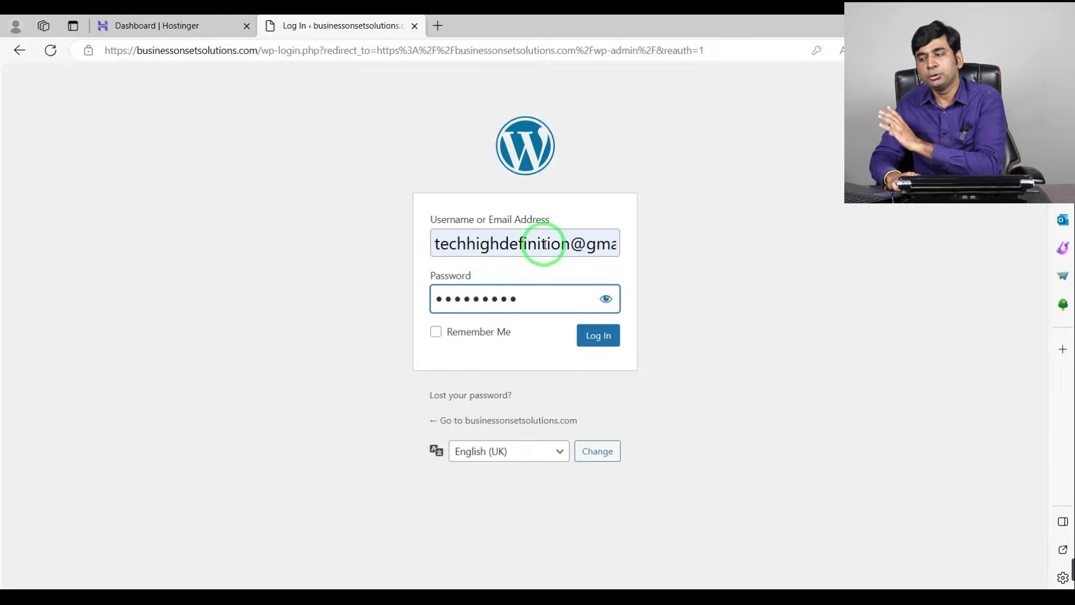
click(156, 26)
click(325, 21)
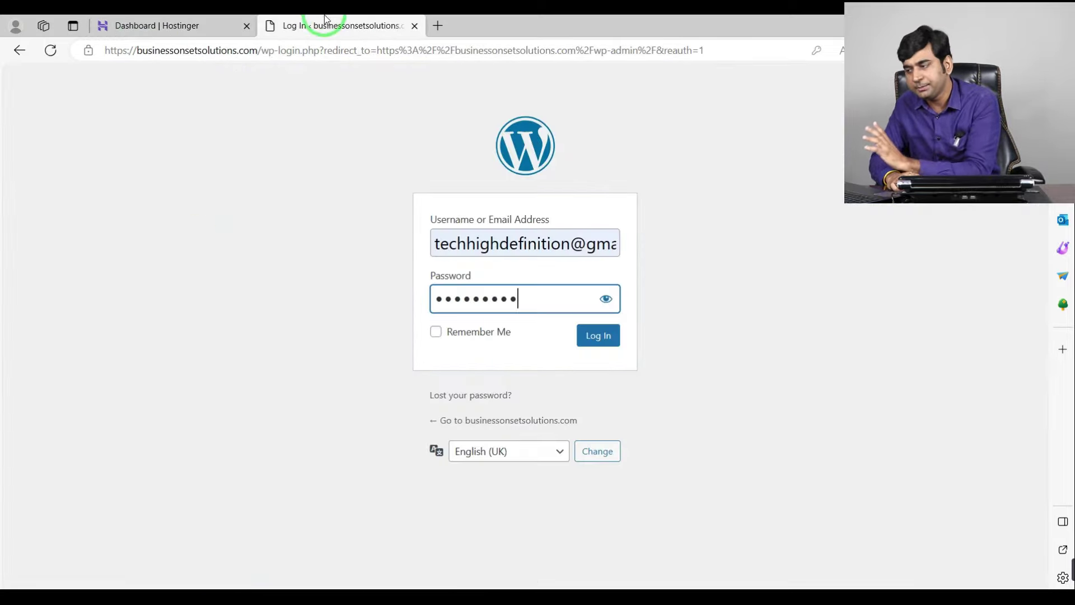
click(598, 336)
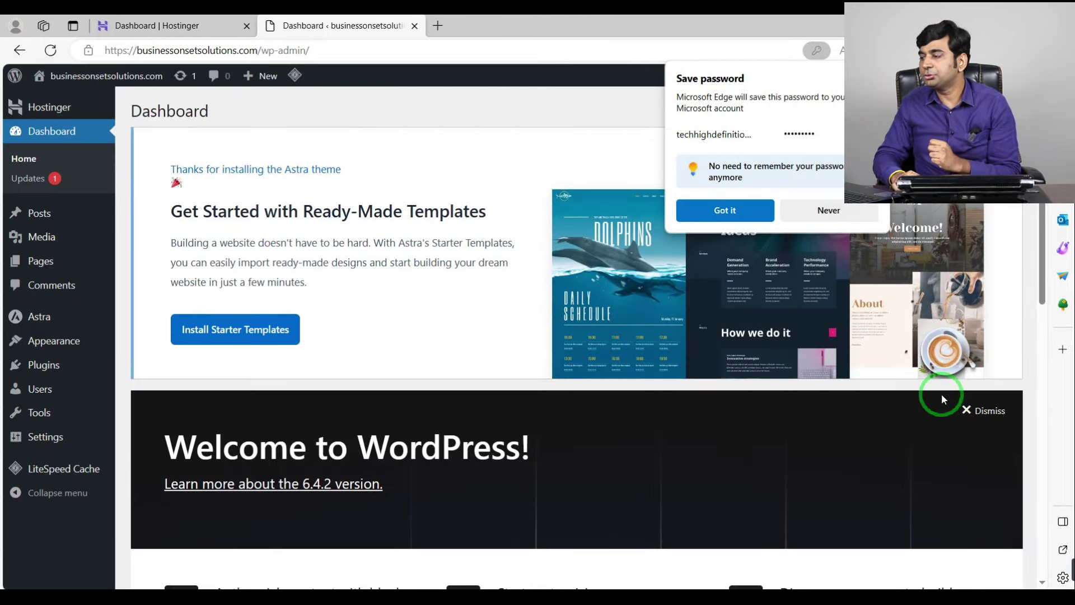
click(742, 217)
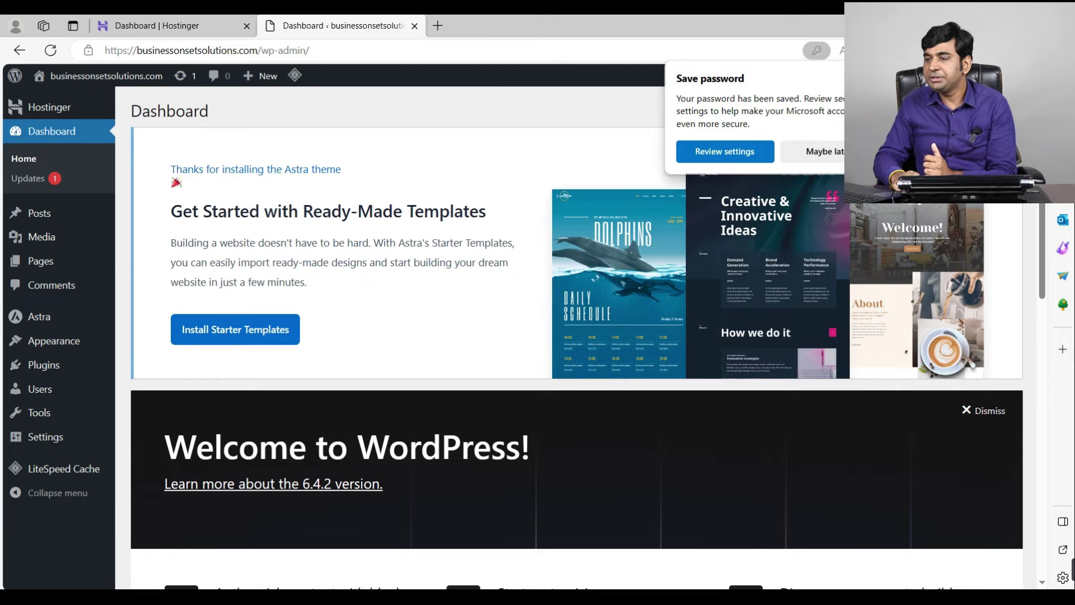
scroll(344, 377, down, 1)
scroll(321, 383, down, 6)
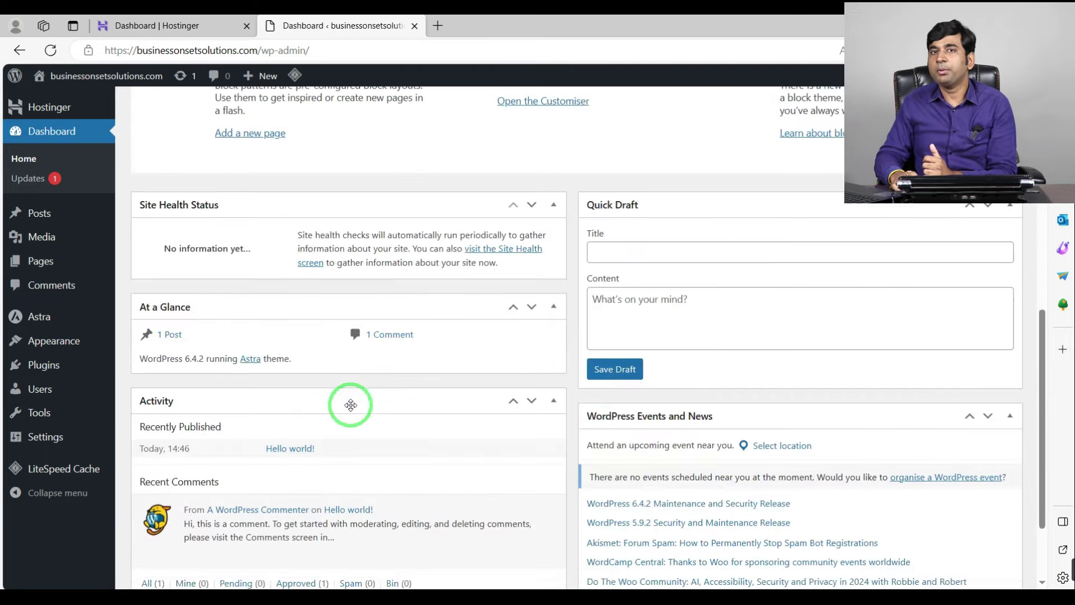
scroll(350, 403, up, 8)
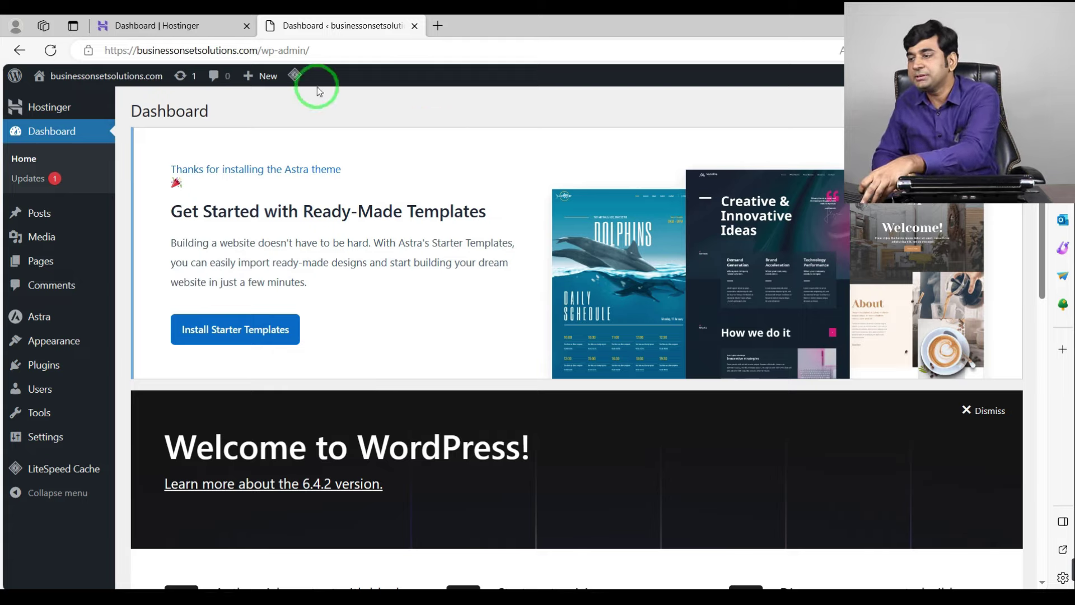
click(239, 50)
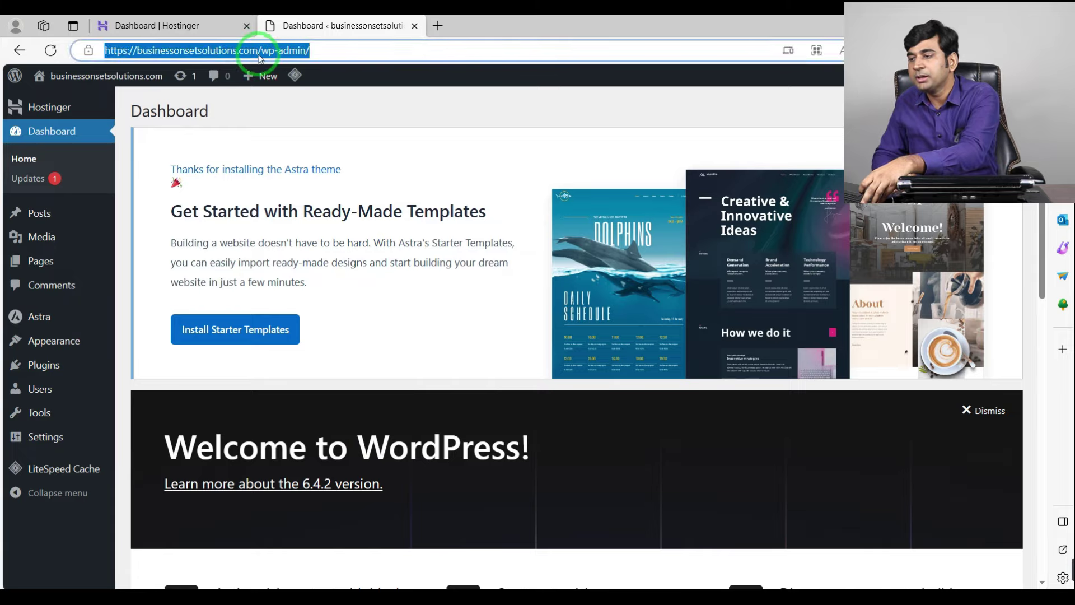
drag(258, 49, 92, 48)
key(ctrl+c)
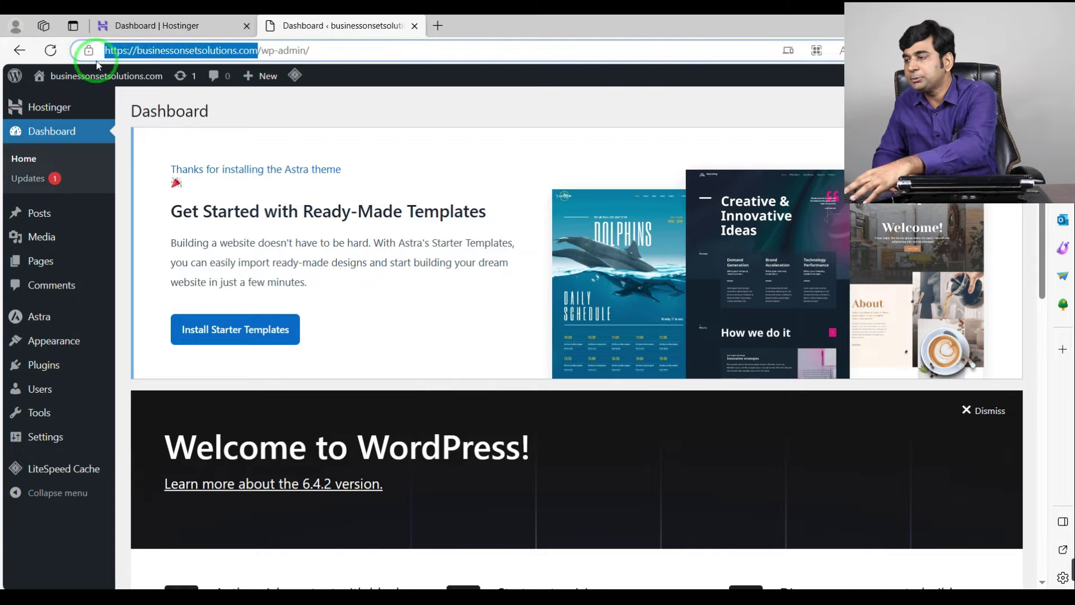
click(437, 25)
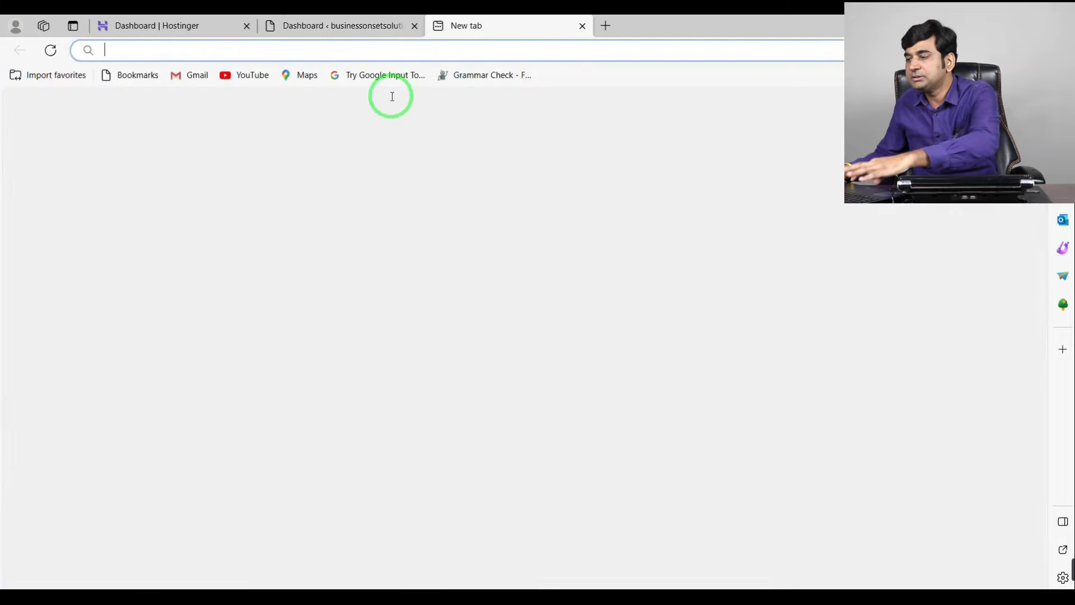
key(ctrl+v)
key(Return)
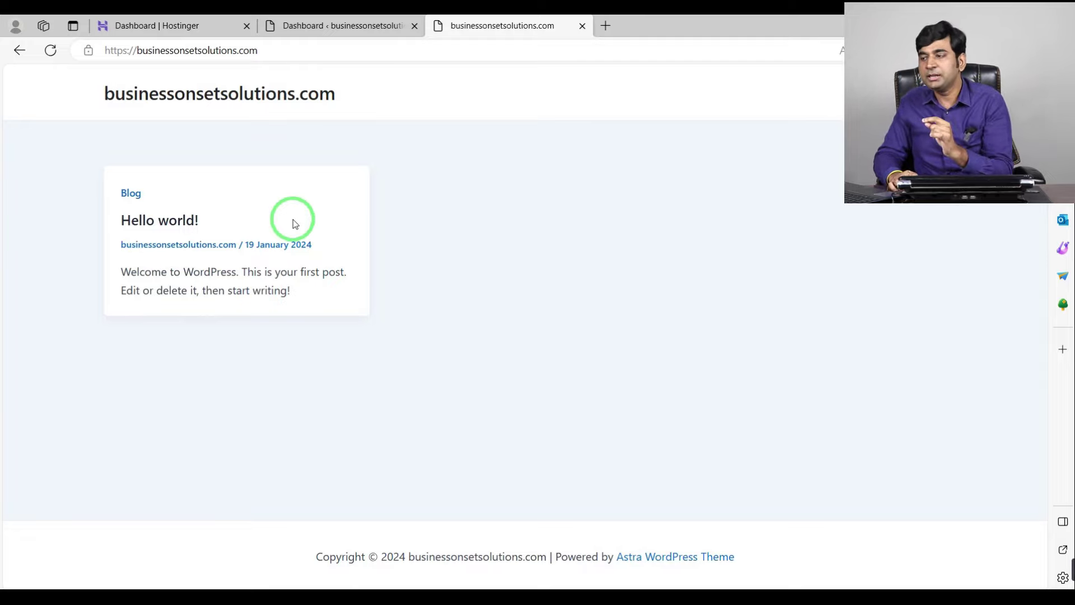
Switch to Hostinger and examine the hosting and domain entries on its home page and the billing subscriptions.
click(382, 21)
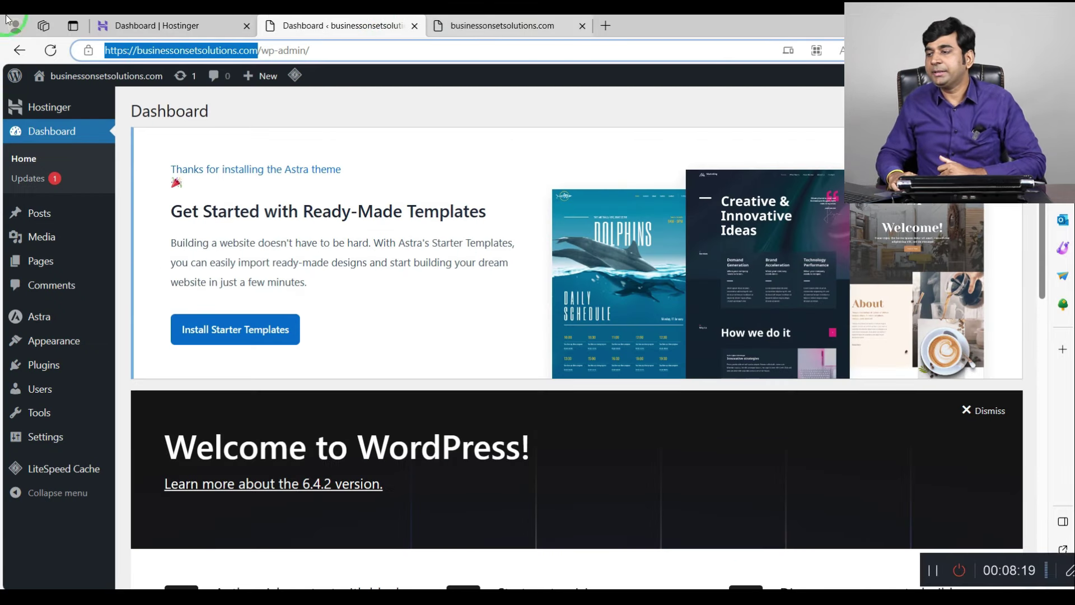
click(129, 25)
scroll(205, 342, down, 1)
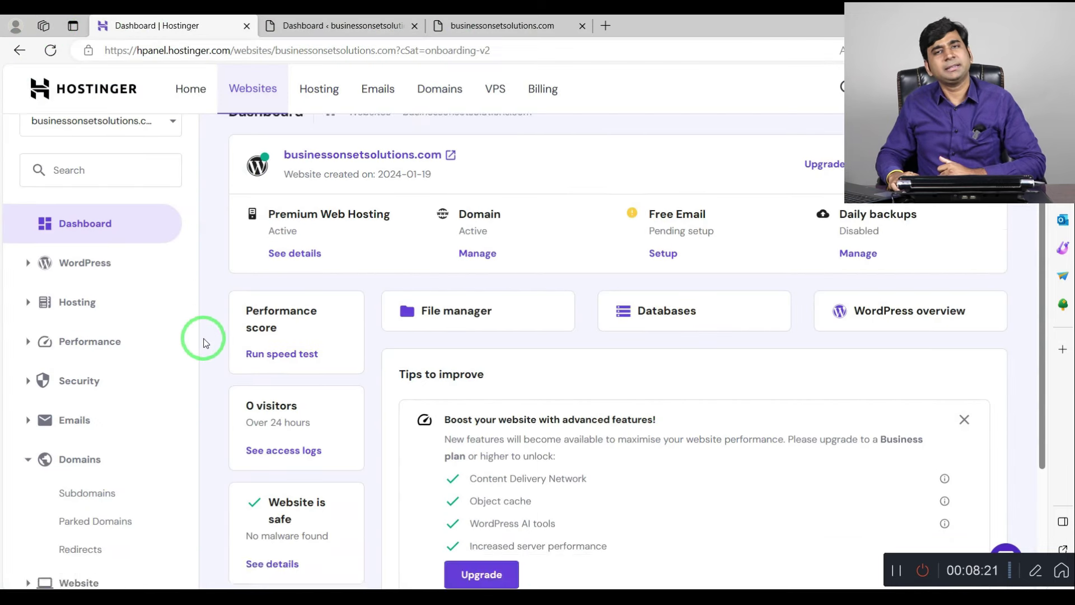
scroll(204, 342, up, 1)
click(101, 87)
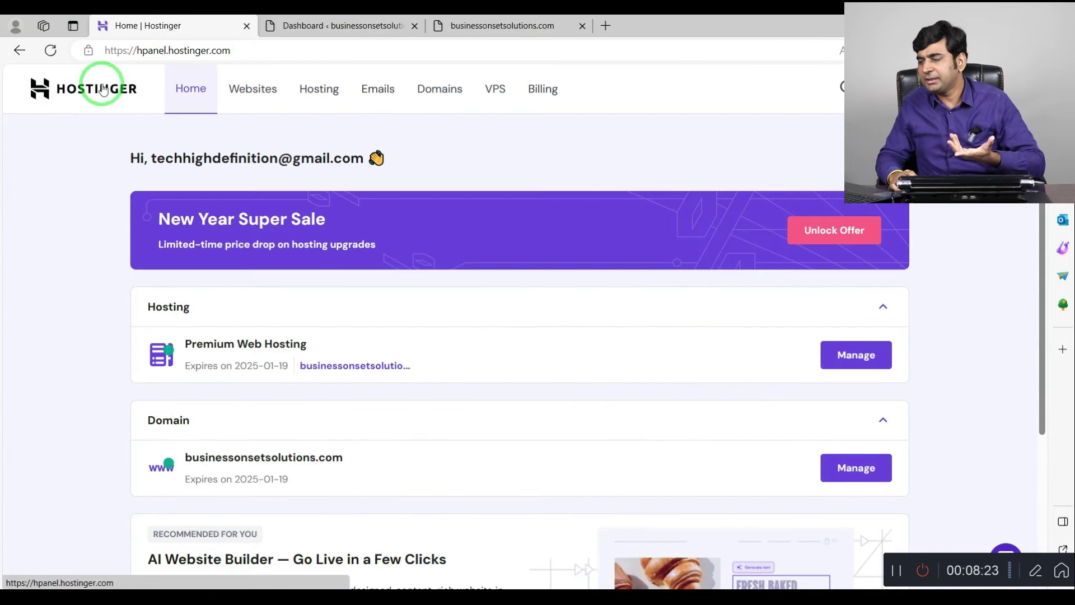
scroll(252, 308, down, 4)
scroll(252, 311, up, 4)
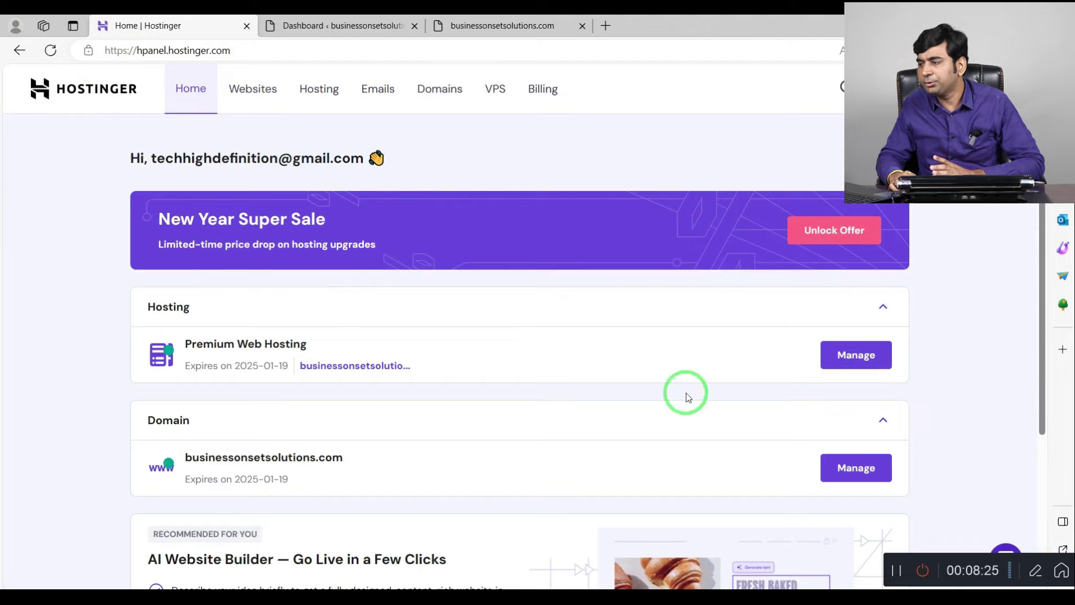
scroll(678, 400, down, 1)
scroll(676, 403, up, 1)
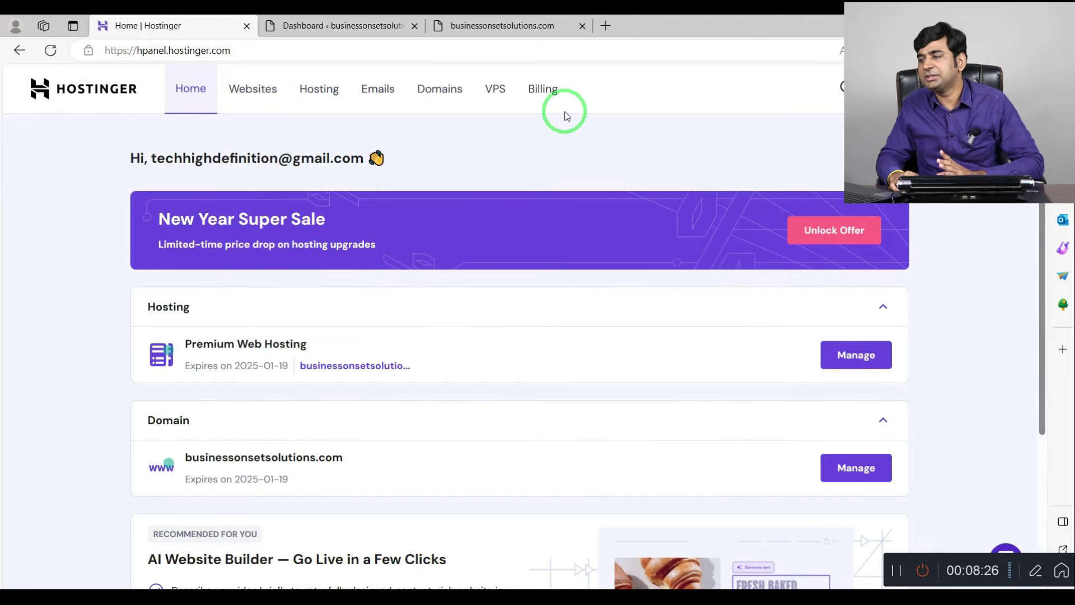
click(546, 88)
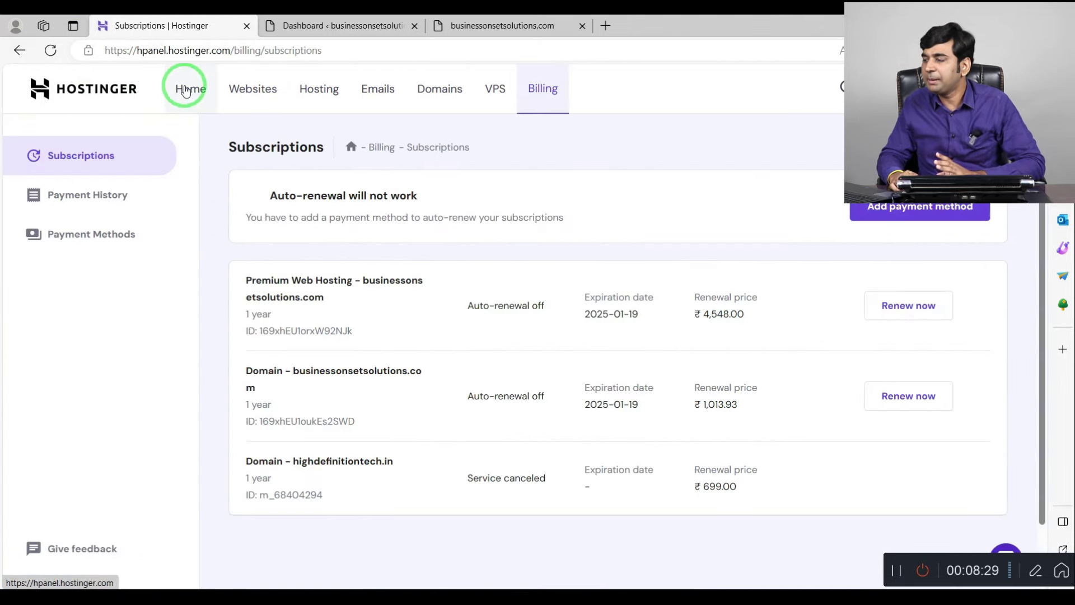
click(186, 87)
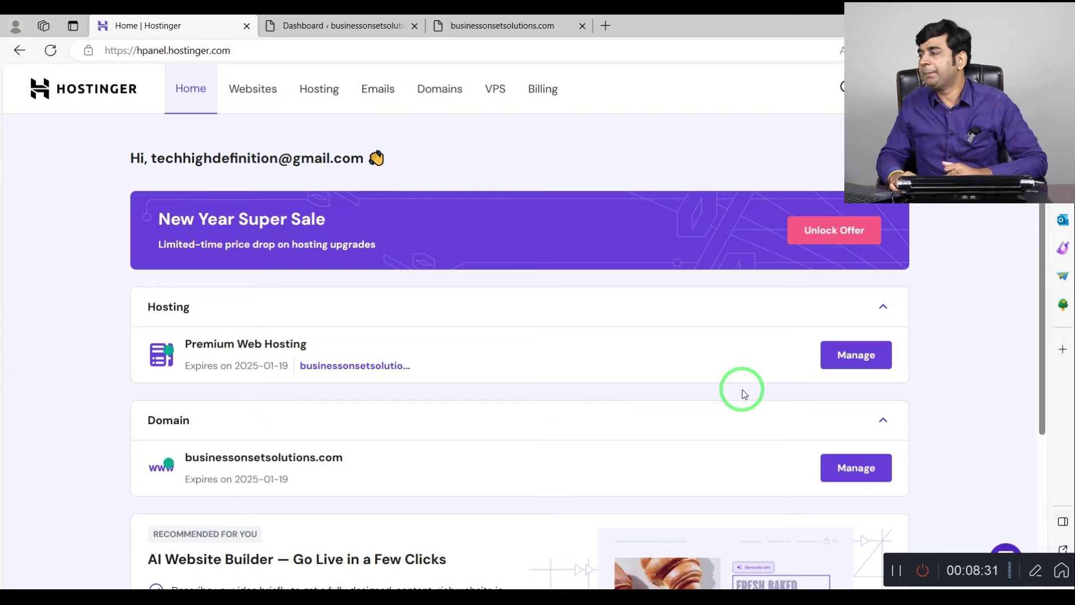
Open the Hostinger account options, and close the Hostinger browser tab to return to the WordPress dashboard.
click(999, 88)
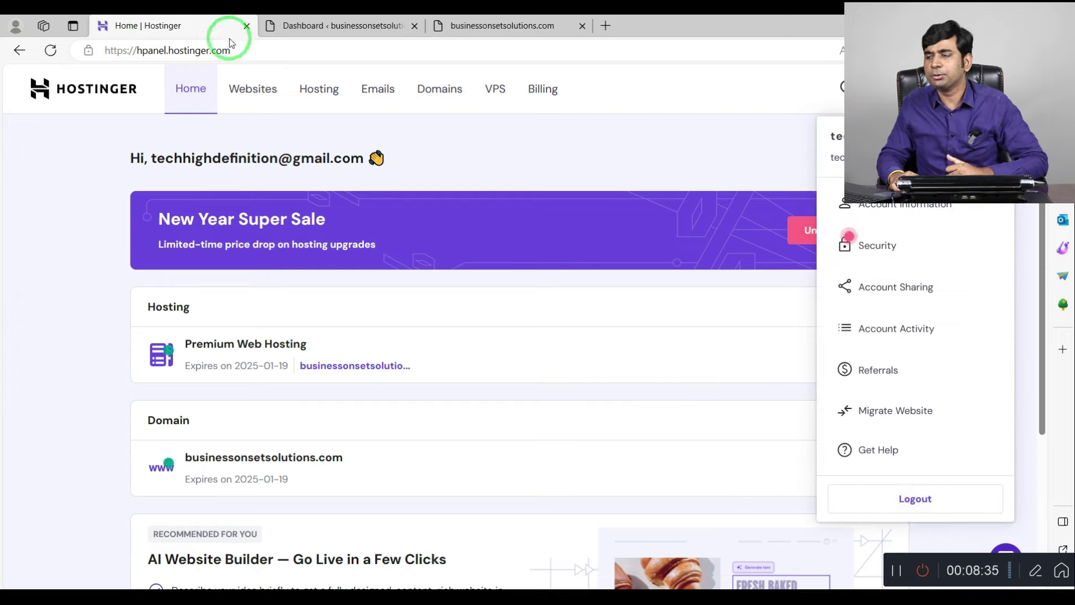
click(247, 25)
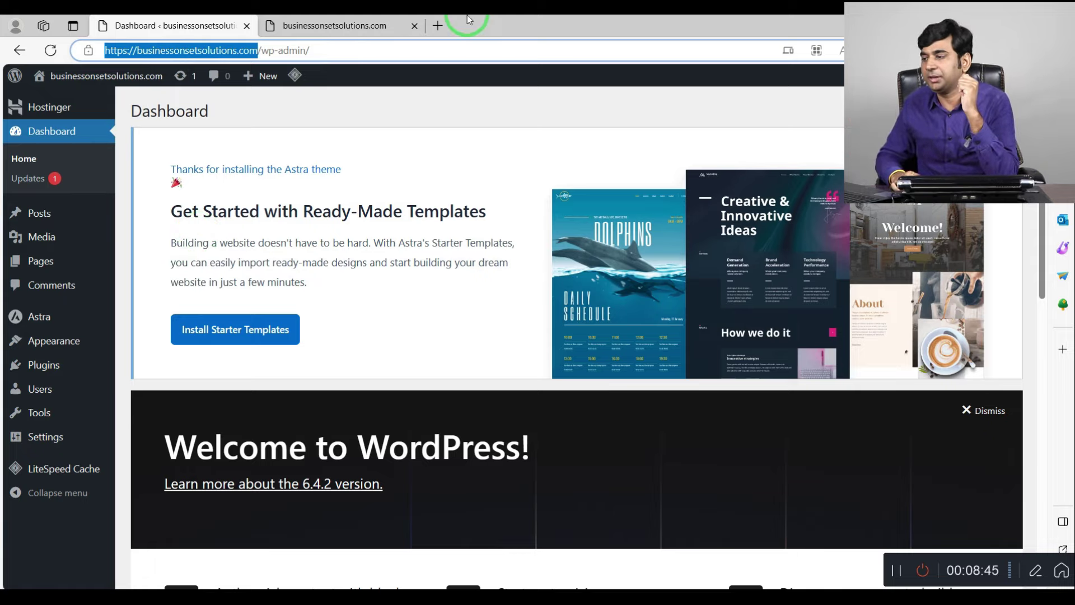
click(353, 103)
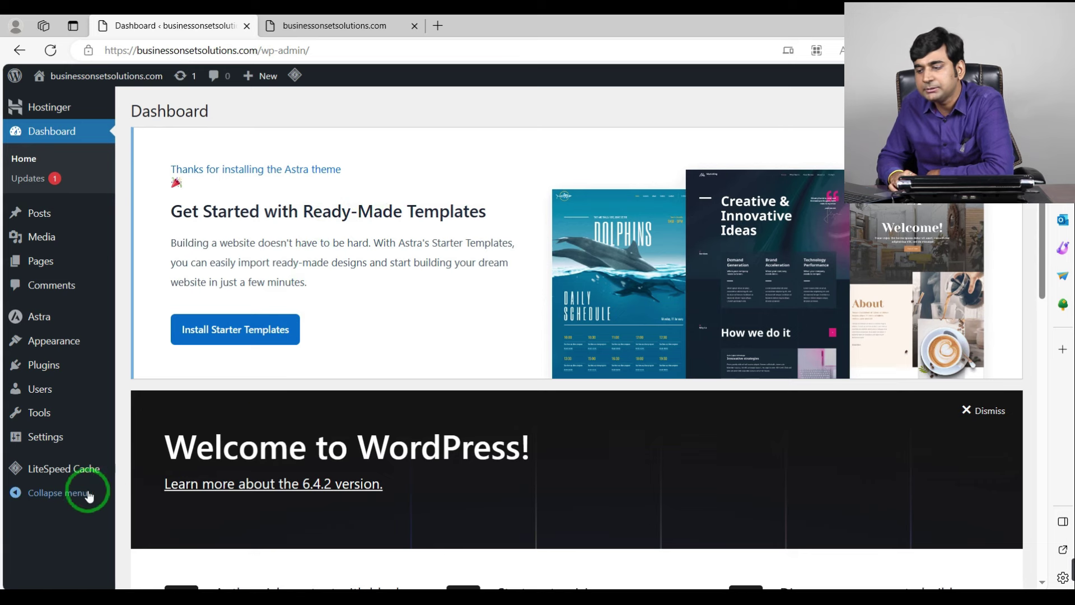
Set the site's permalink structure to Post name and save the permalink settings.
click(38, 440)
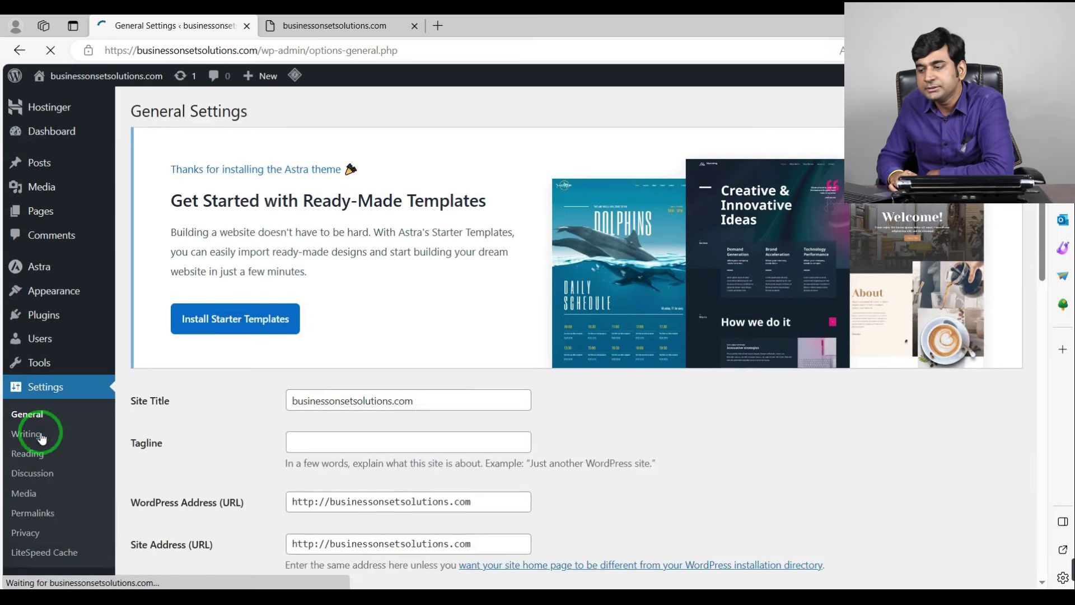
click(31, 515)
scroll(261, 439, down, 6)
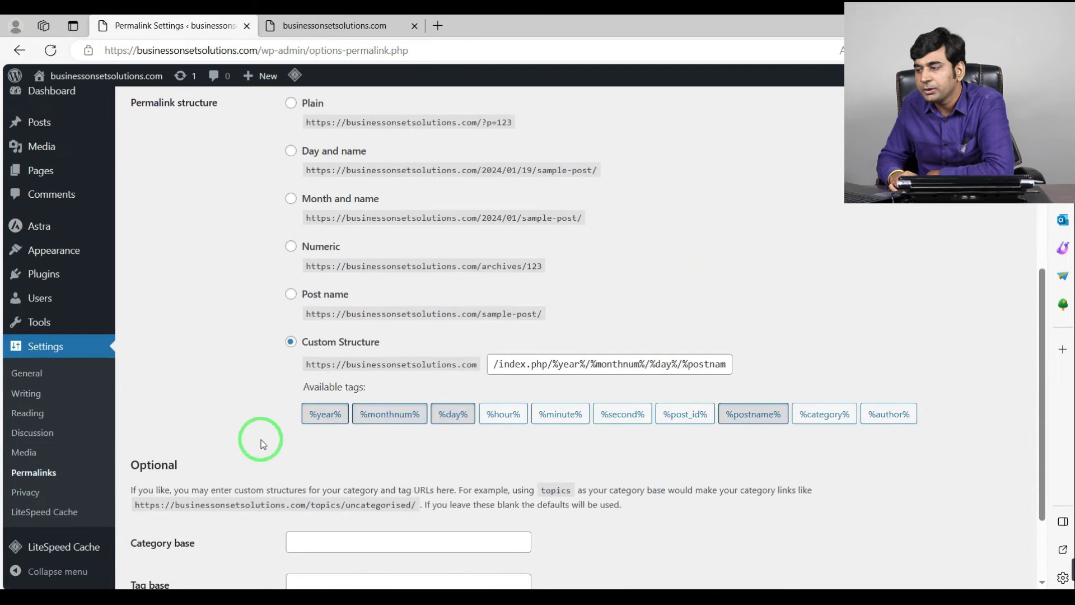
click(291, 294)
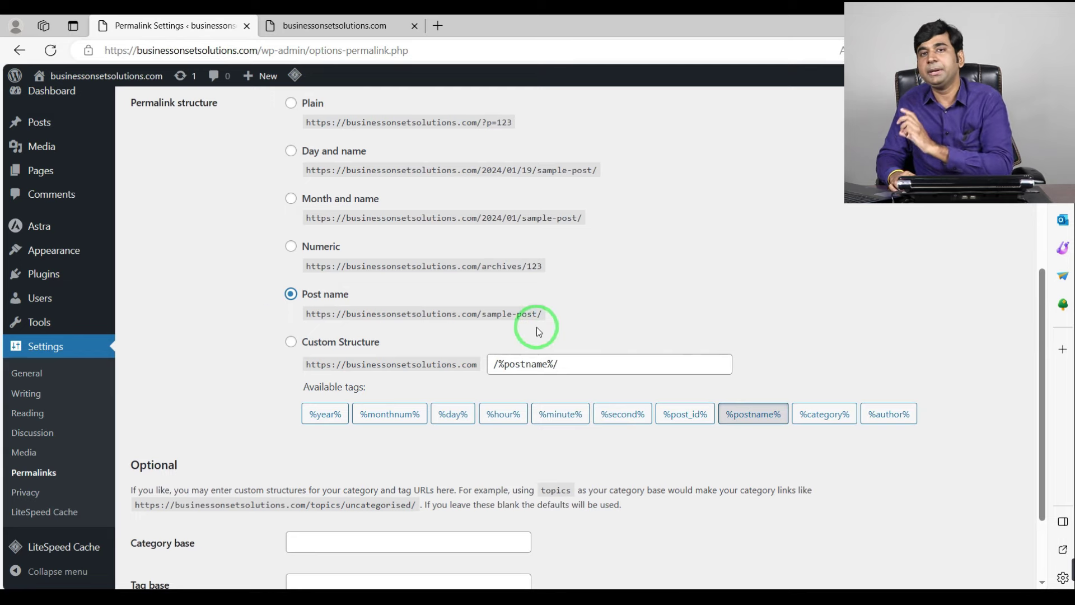
scroll(435, 313, down, 3)
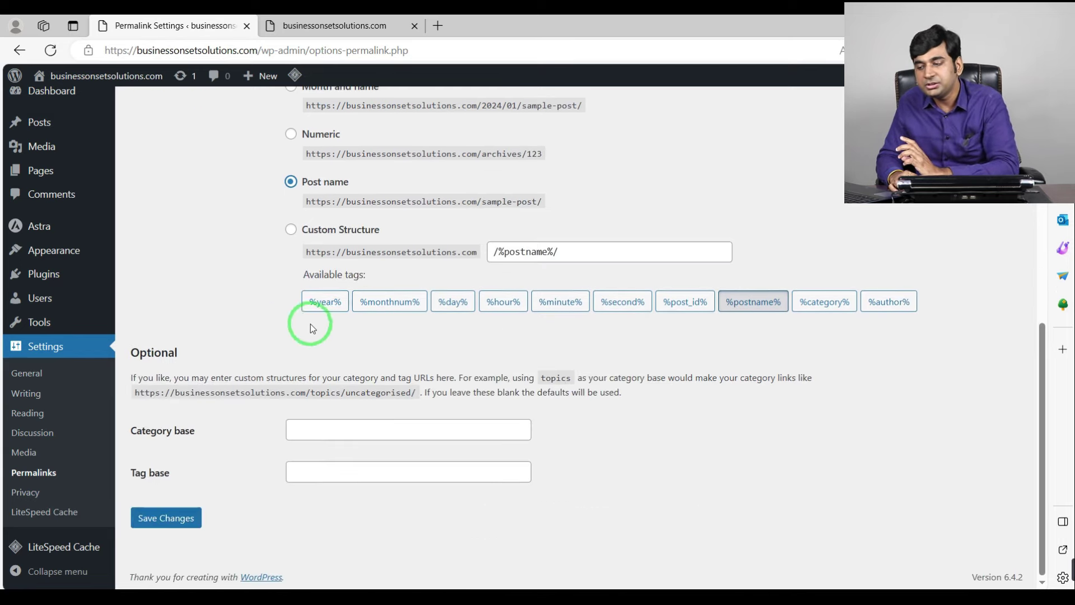
click(176, 516)
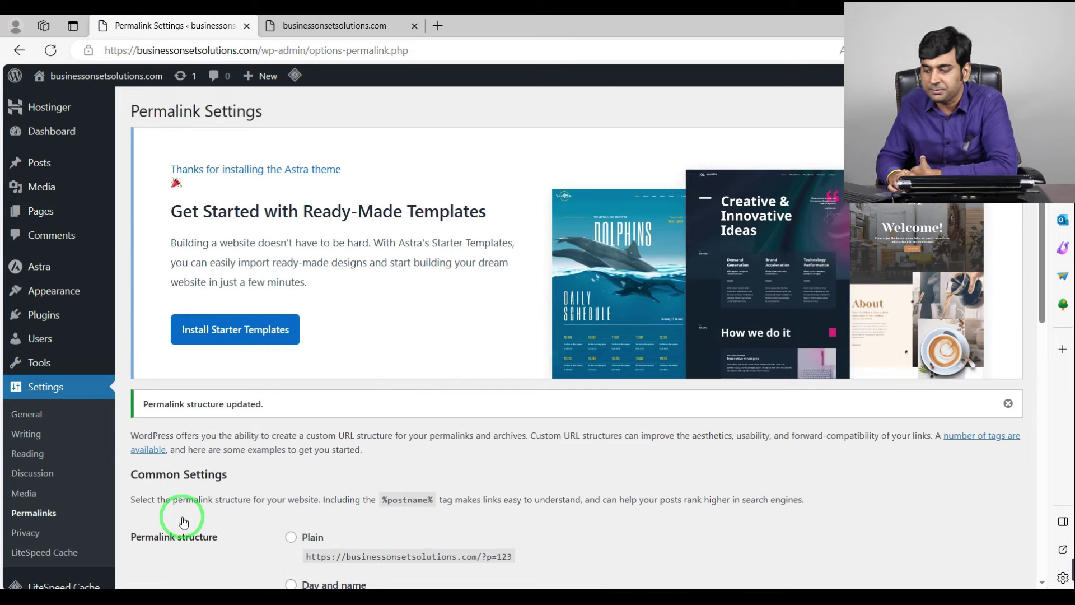
scroll(223, 506, down, 6)
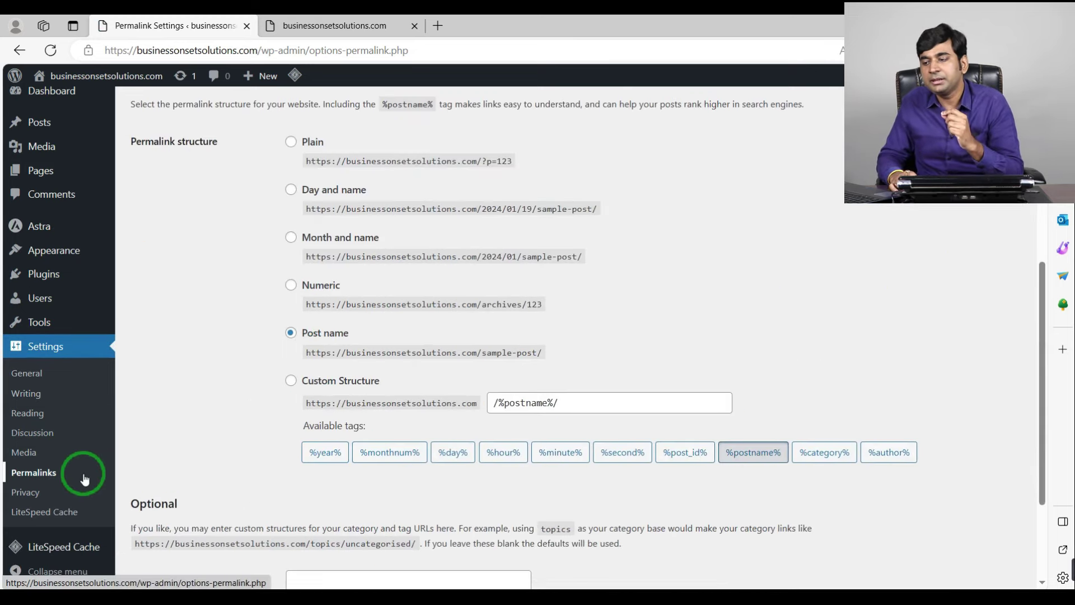
Search the WordPress plugin directory for "elementor" and install the Elementor Website Builder plugin.
scroll(84, 473, up, 4)
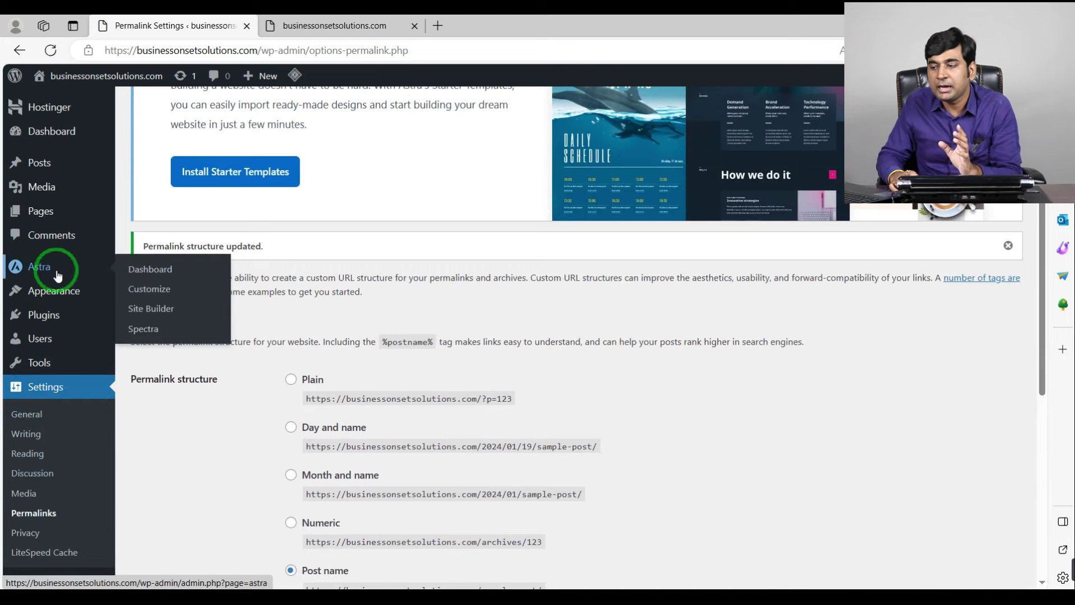
mouse_move(55, 319)
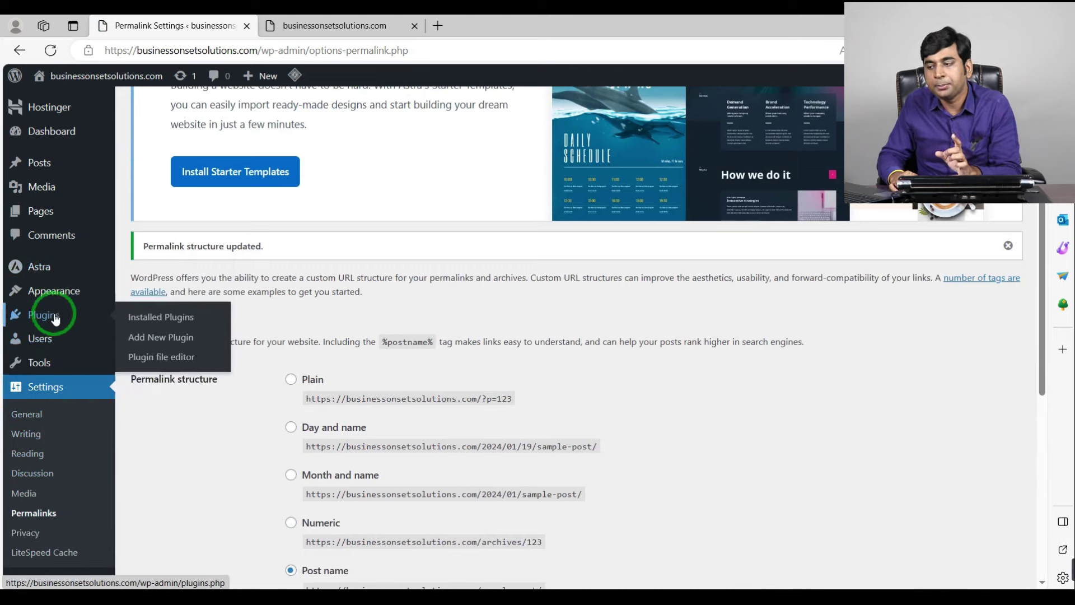
click(153, 340)
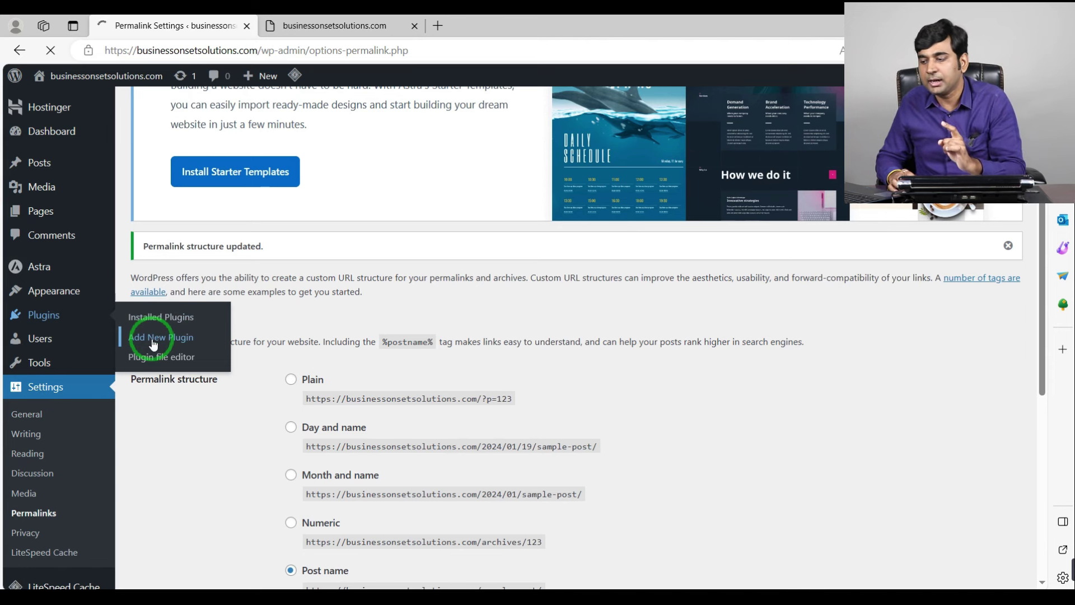
click(860, 410)
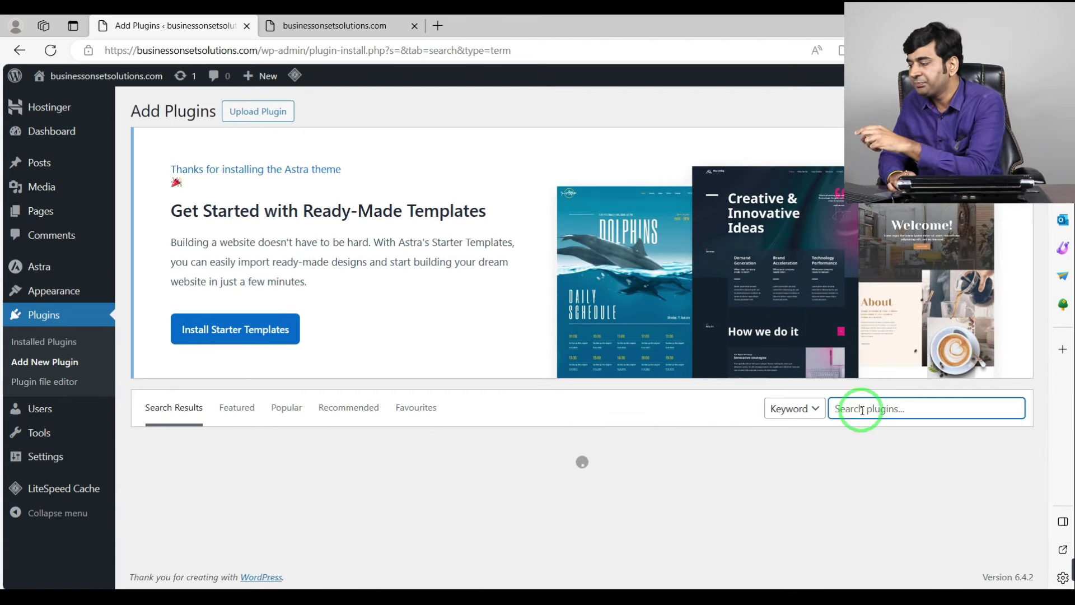
text(e)
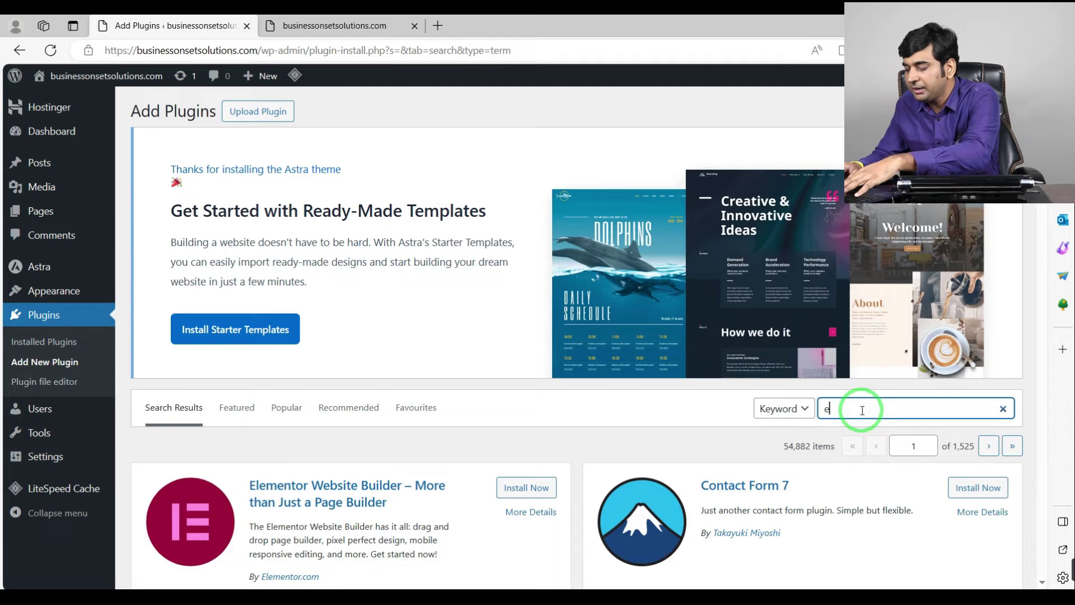
text(lemen)
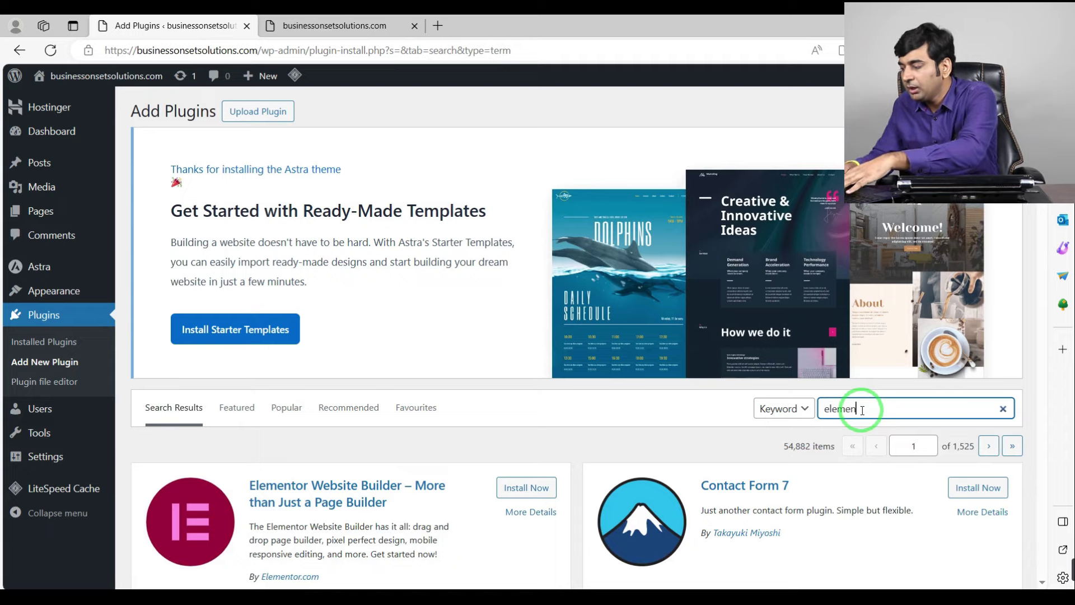
text(tor)
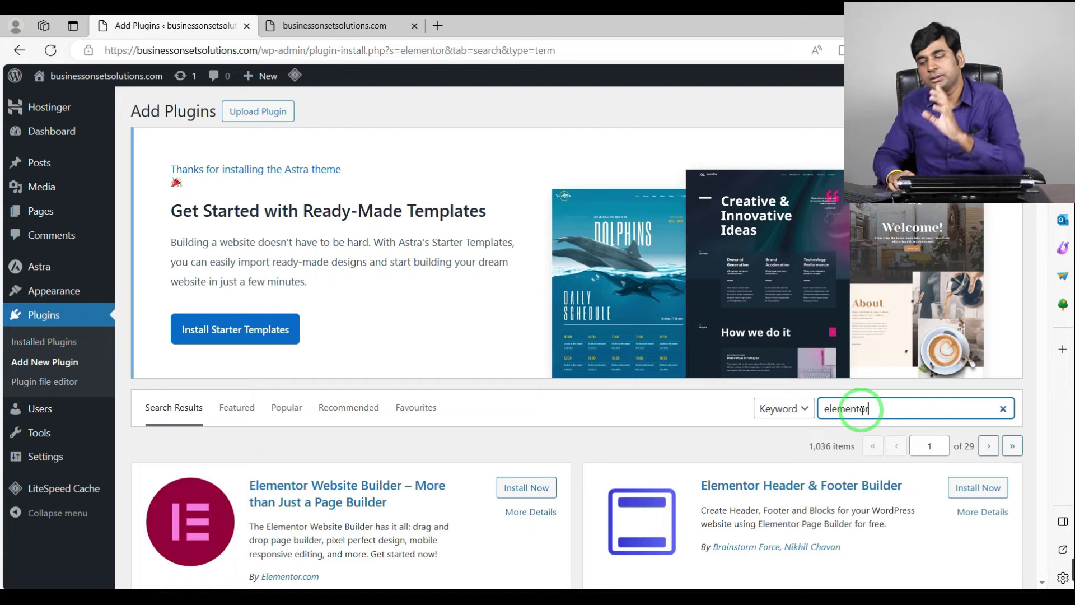
scroll(862, 409, down, 3)
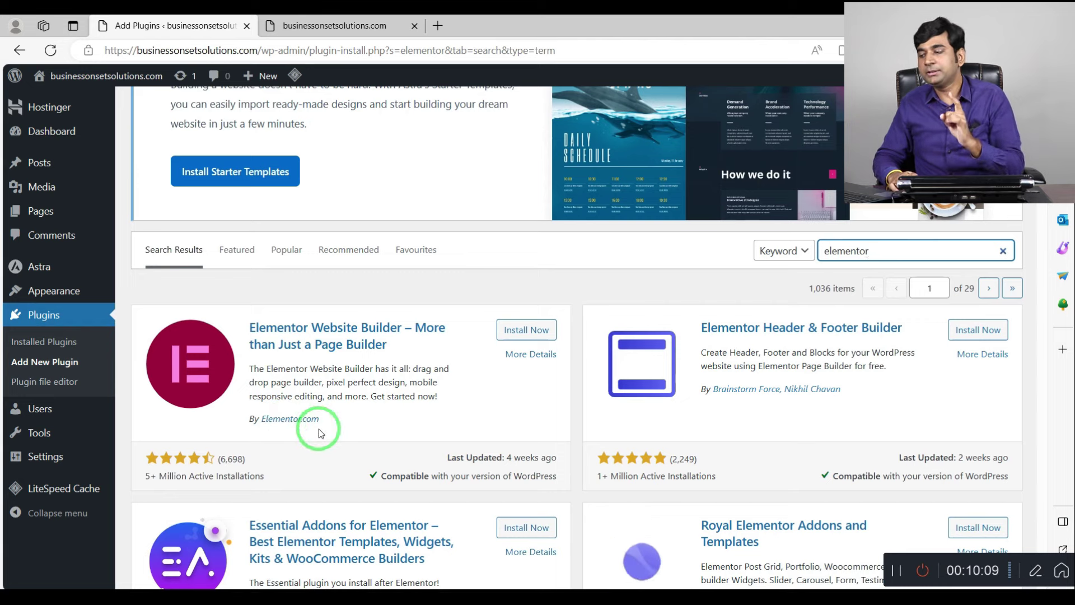
click(527, 330)
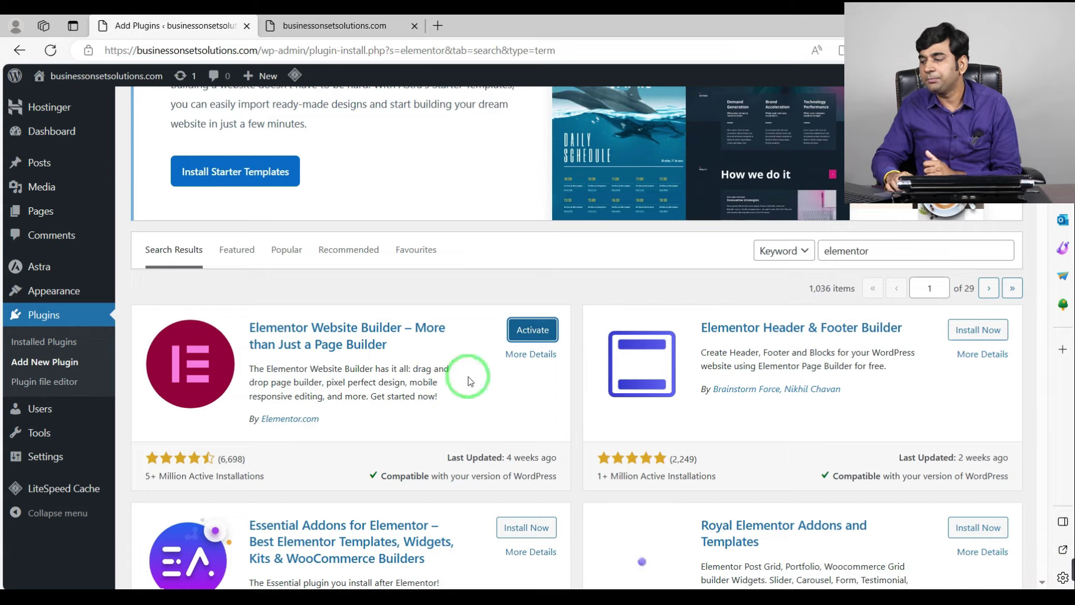
Activate the Elementor plugin and enable auto-updates for all installed plugins with one bulk action.
click(533, 329)
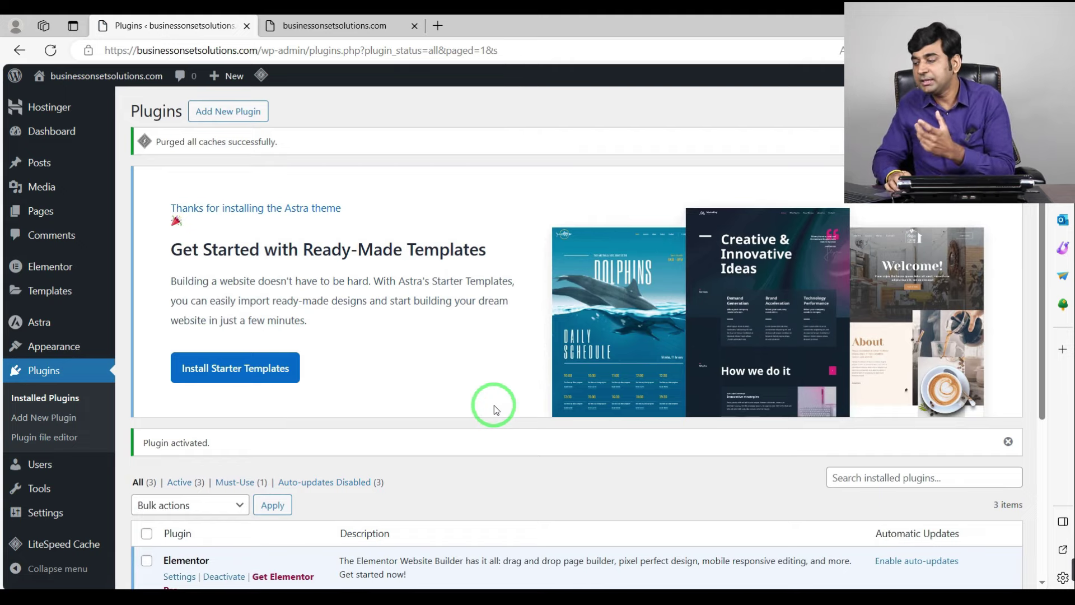
scroll(494, 406, down, 3)
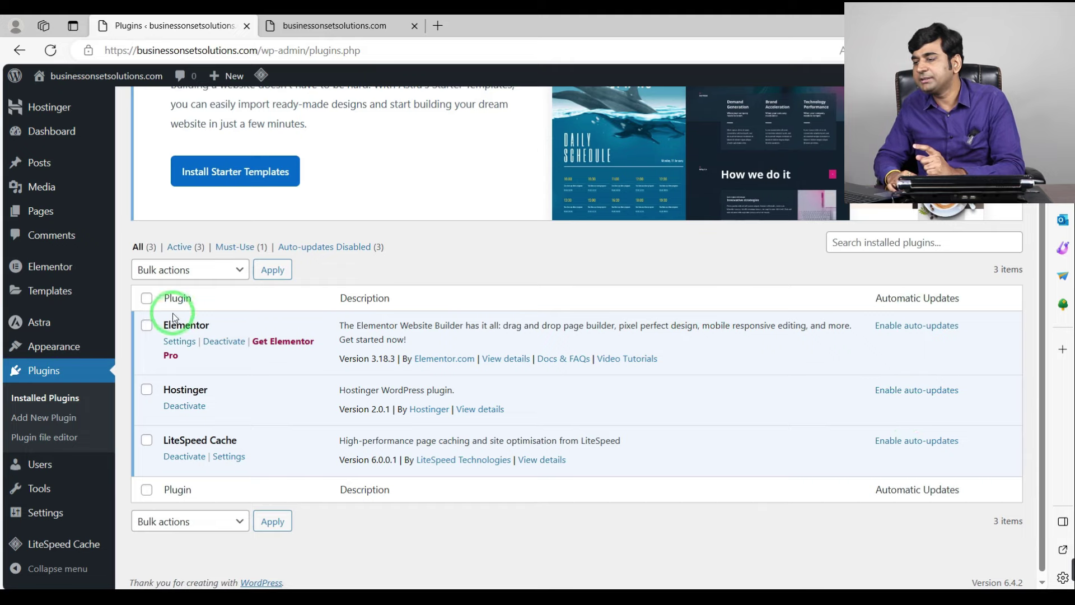
click(146, 298)
click(186, 269)
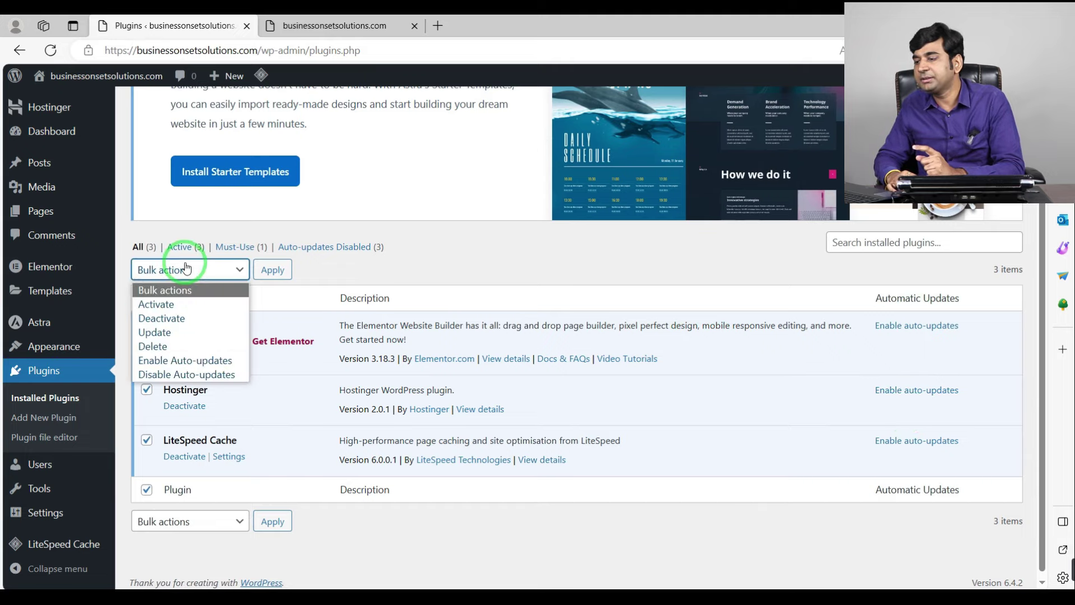
click(202, 360)
click(272, 269)
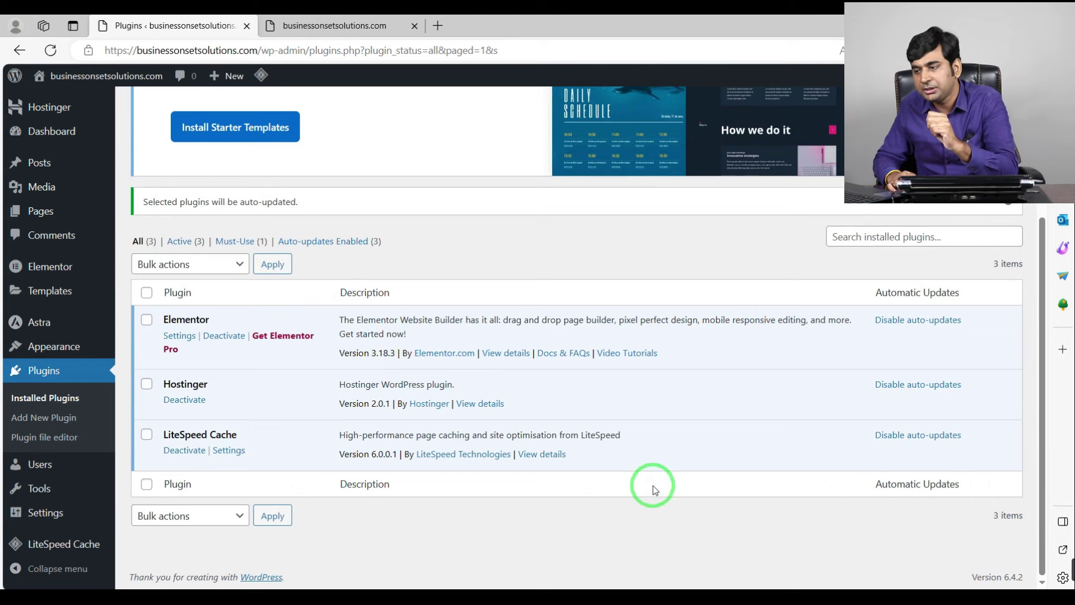
scroll(283, 351, up, 1)
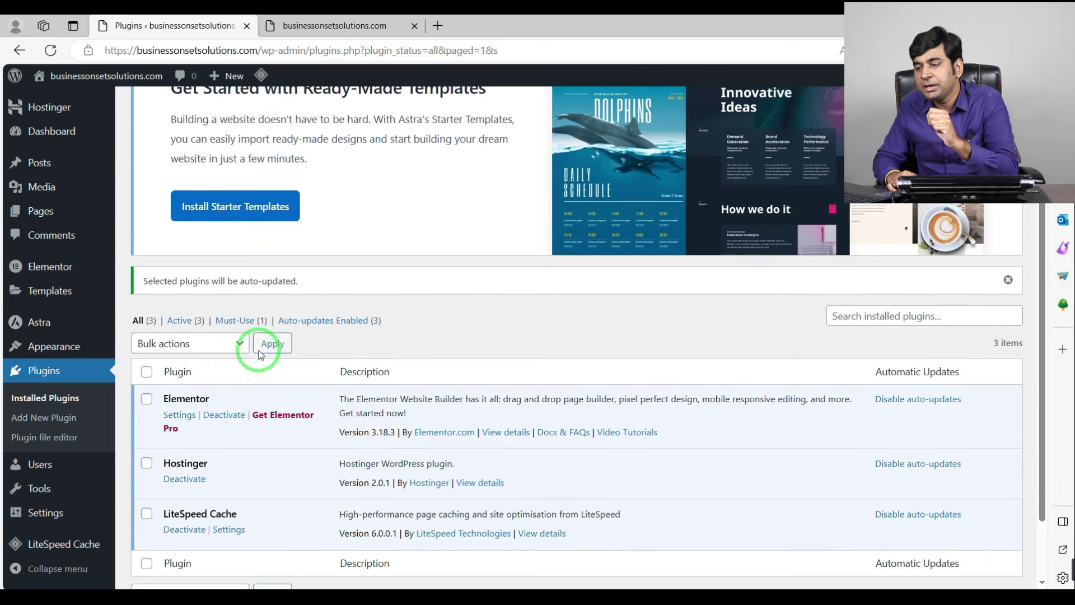
Search the WordPress plugin directory for "elementor" again to find add-on plugins.
click(51, 421)
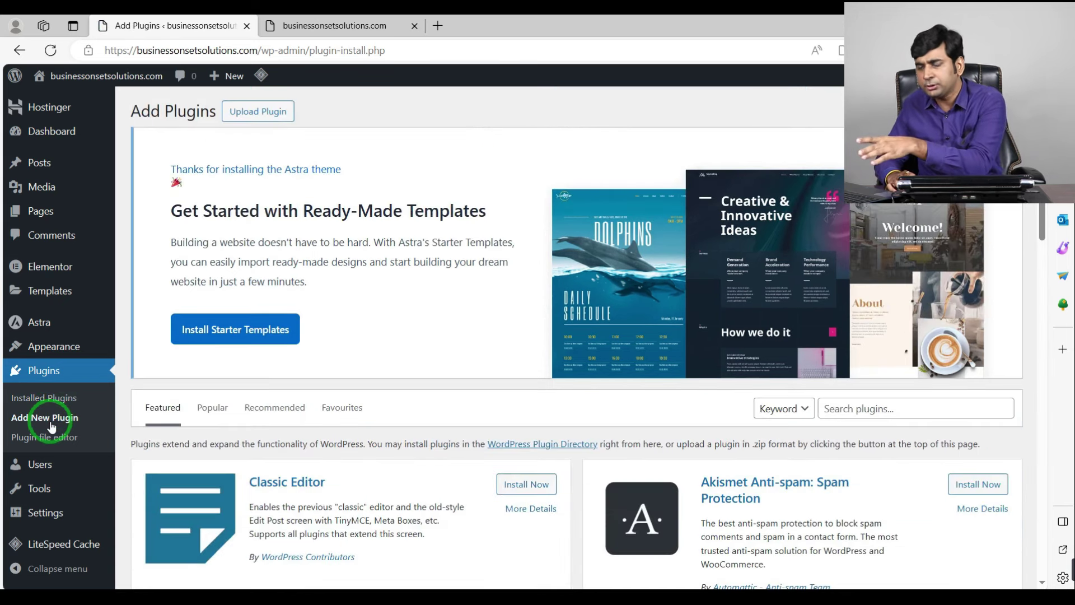
scroll(51, 427, down, 3)
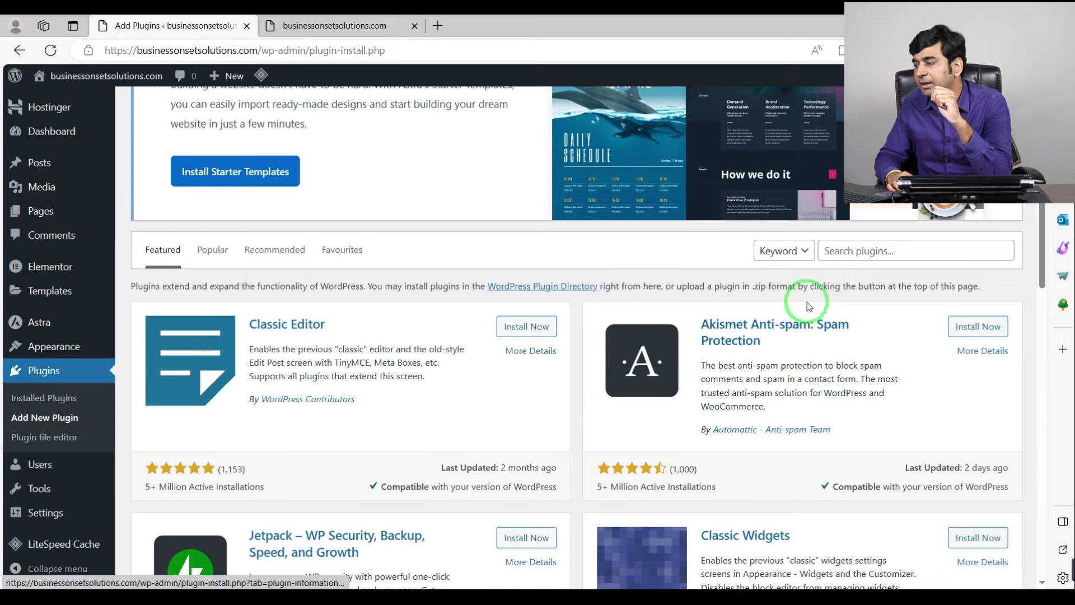
click(861, 248)
text(ele)
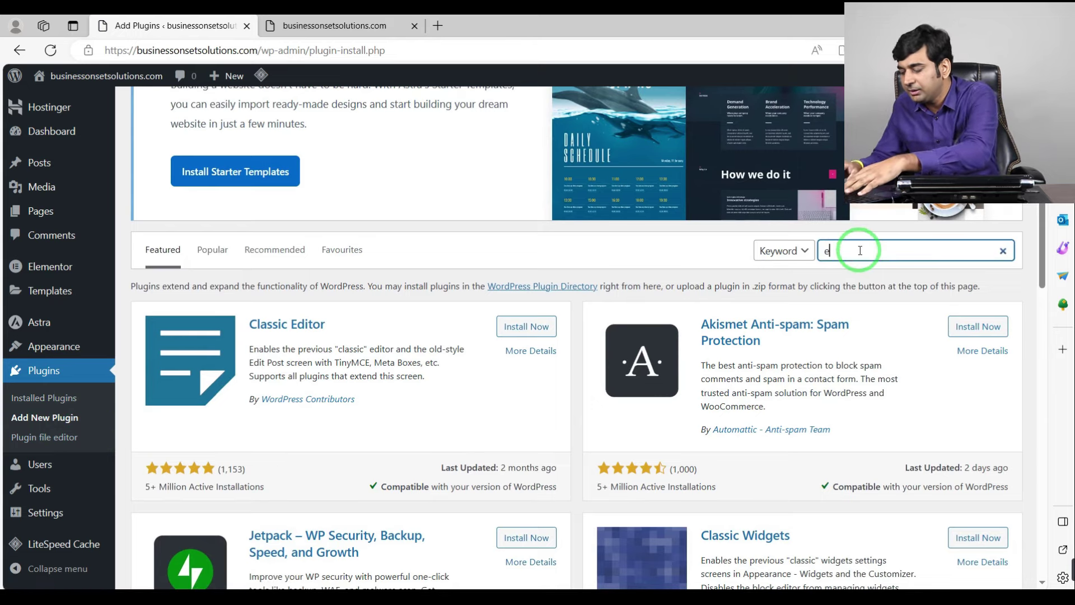
text(mentor)
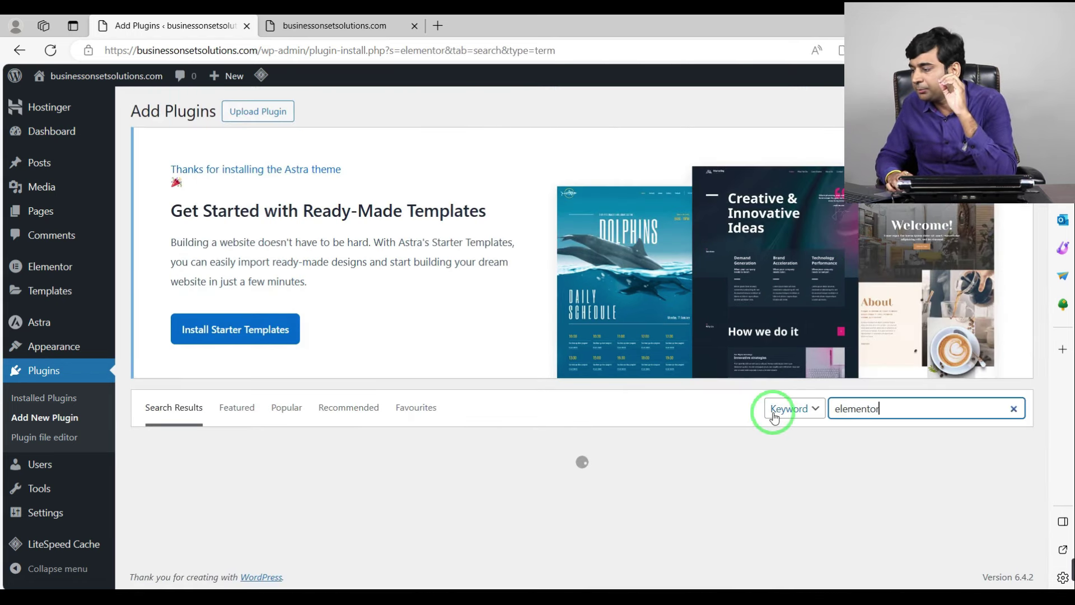
Install and activate the "Starter Templates — Elementor, WordPress & Beaver Builder Templates" plugin by Brainstorm Force.
scroll(727, 455, down, 8)
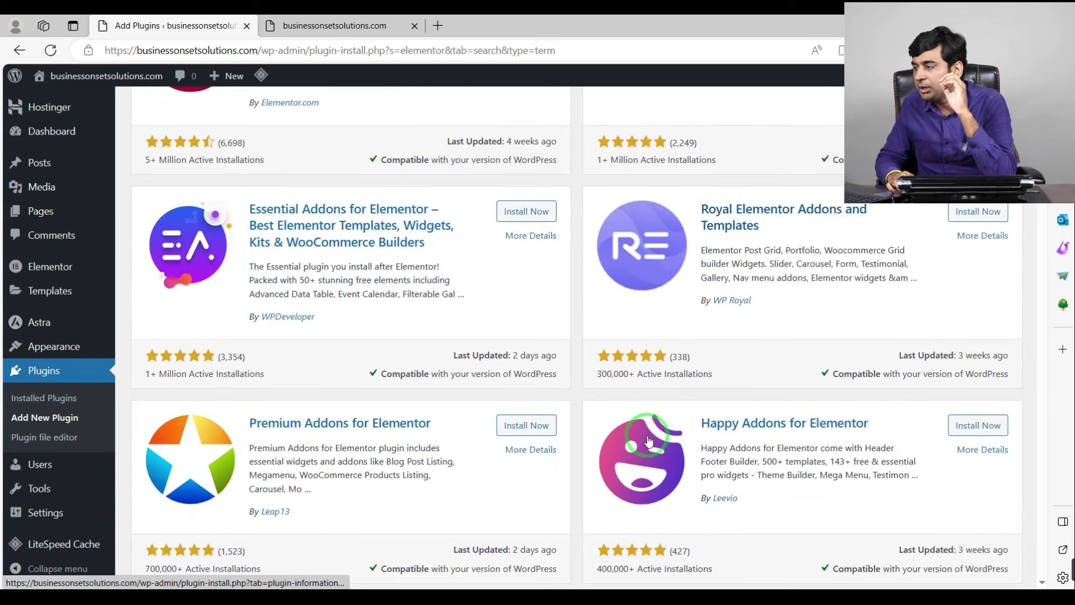
scroll(649, 441, down, 4)
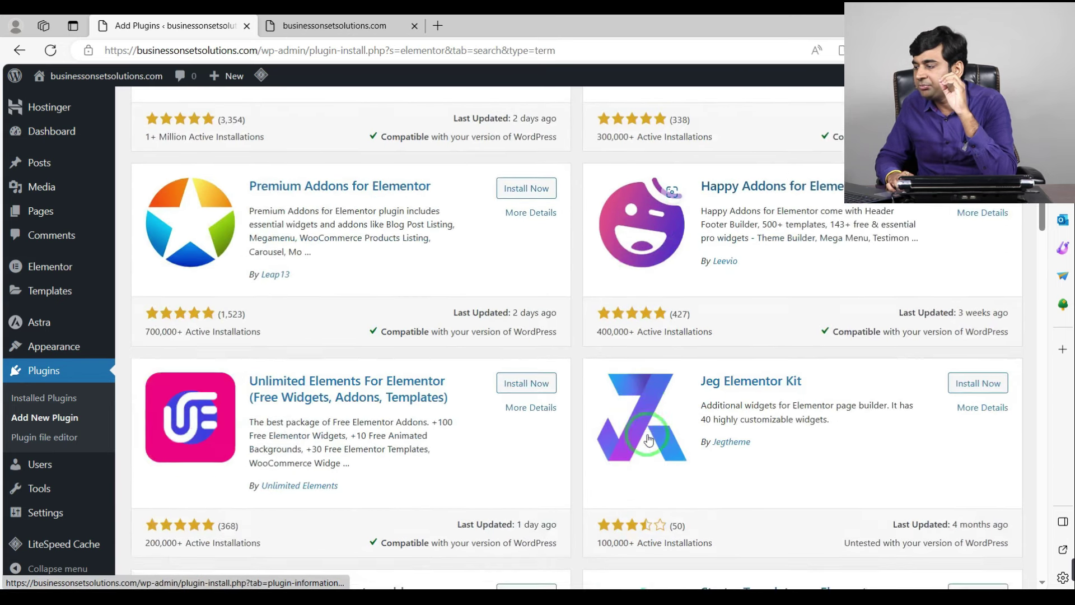
scroll(648, 441, down, 4)
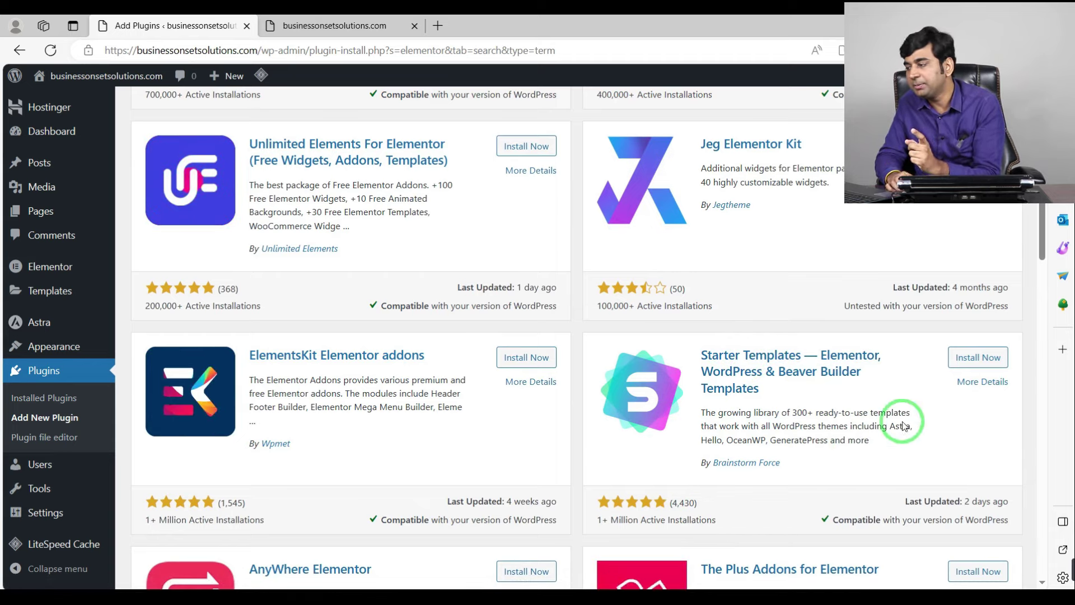
click(973, 357)
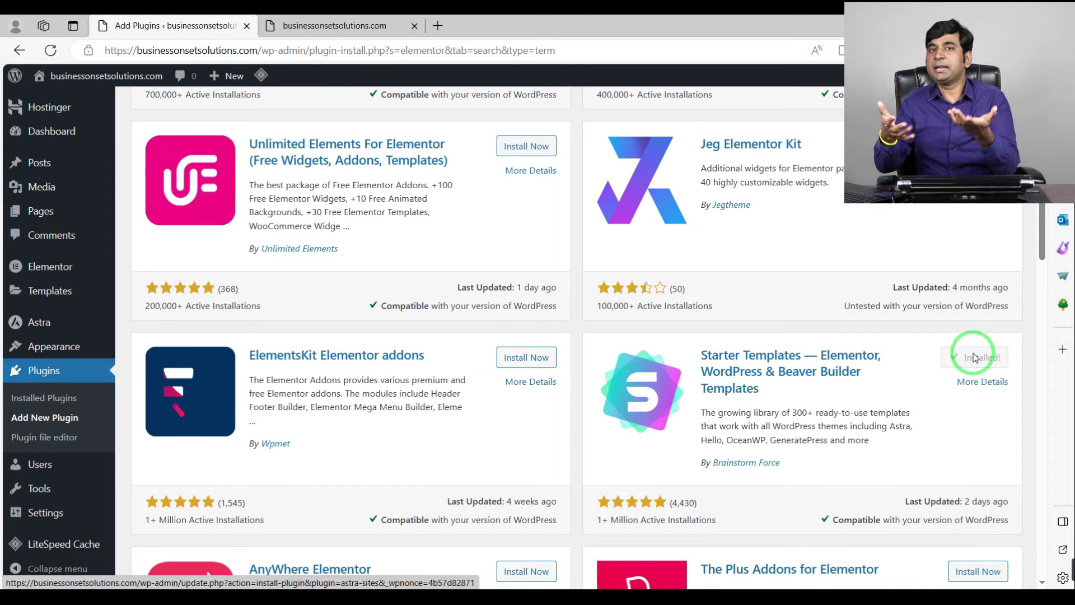
click(974, 358)
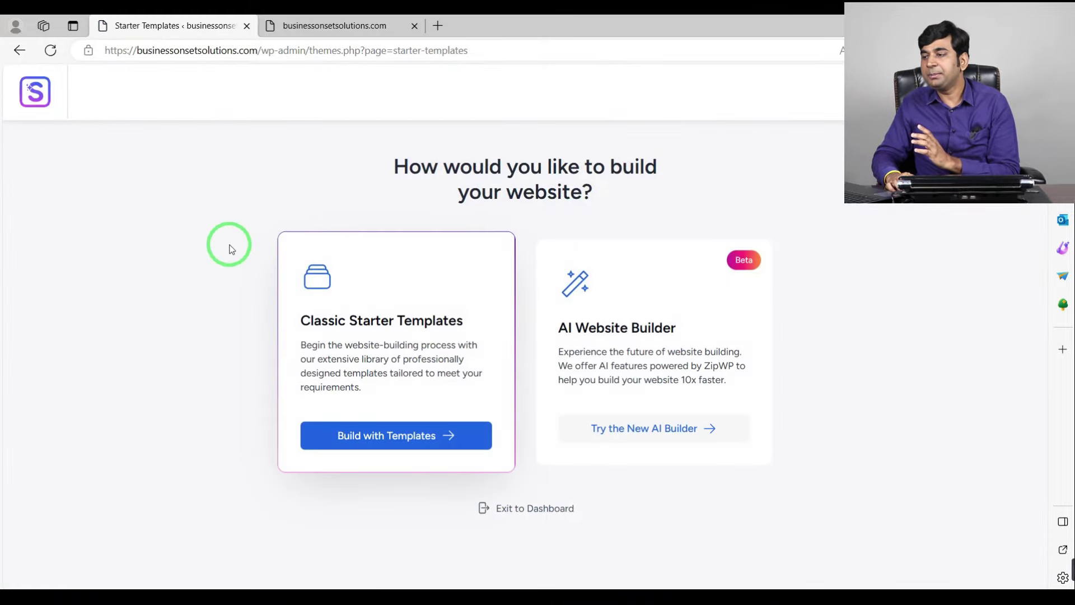
Reload the live businessonsetsolutions.com home page to check its present look, and return to the Starter Templates setup.
click(354, 24)
click(337, 50)
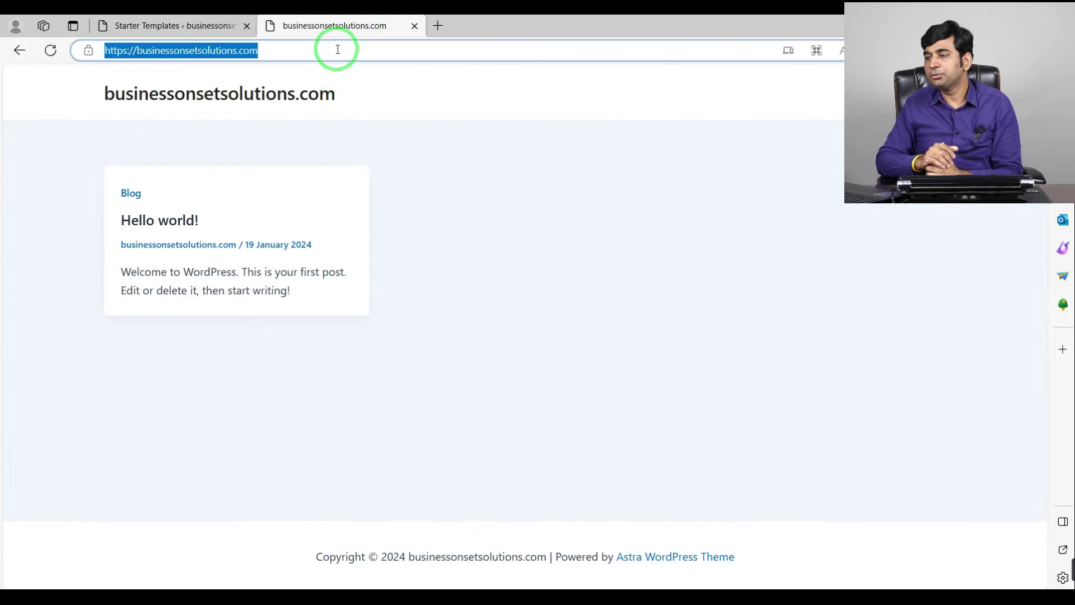
key(Return)
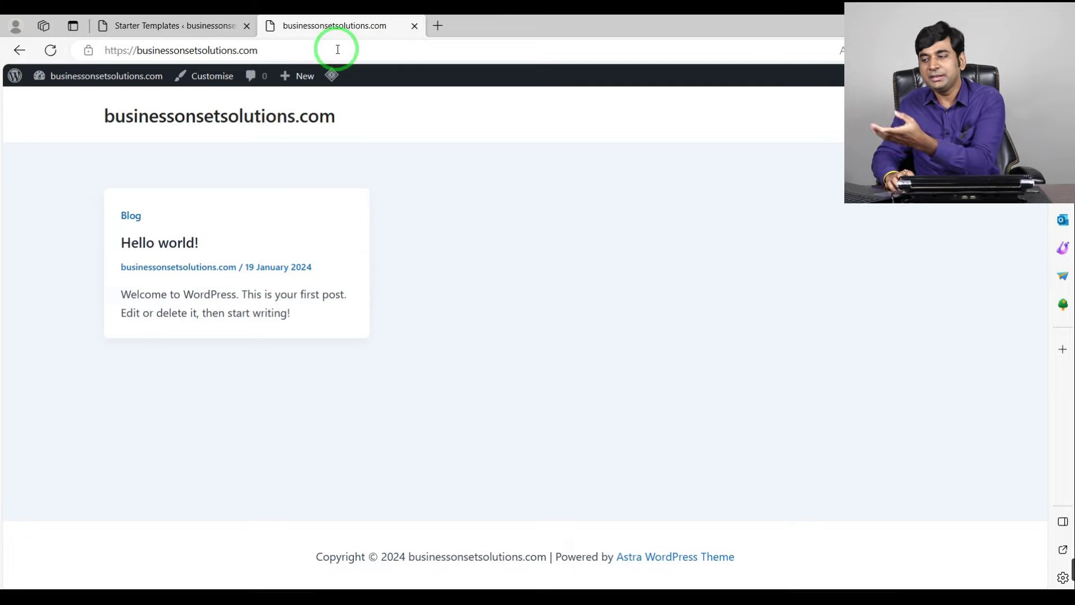
click(175, 26)
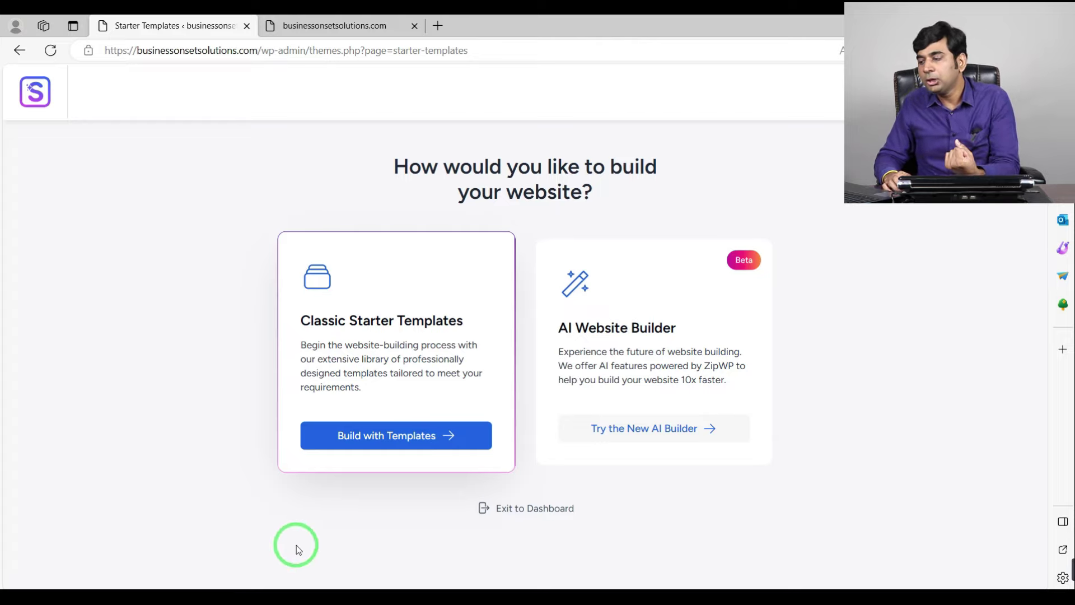
Choose to build the website with Classic Starter Templates, using Elementor as the page builder.
click(367, 435)
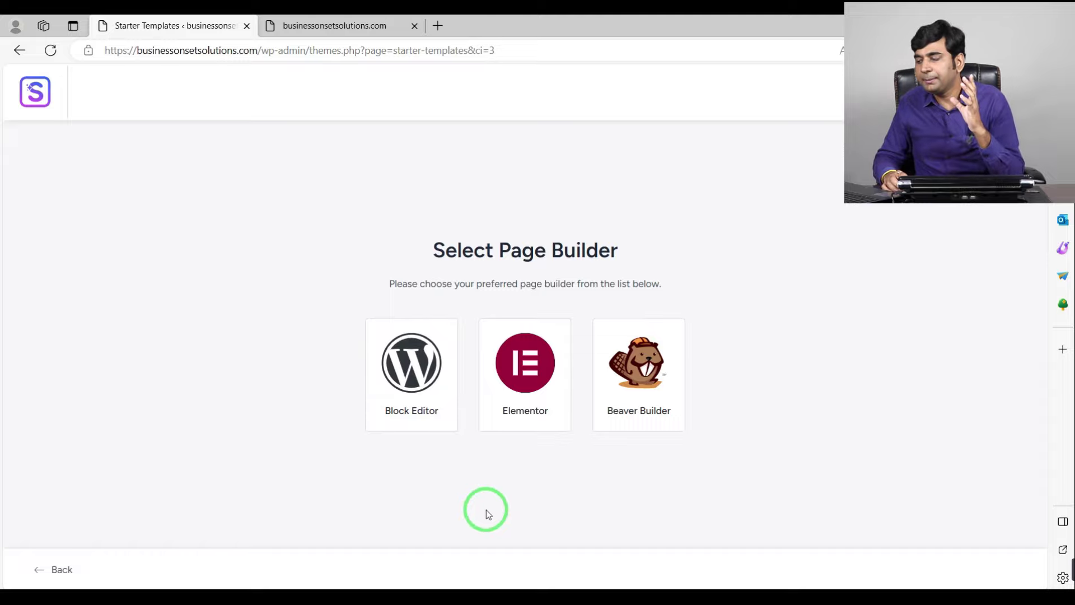
click(521, 357)
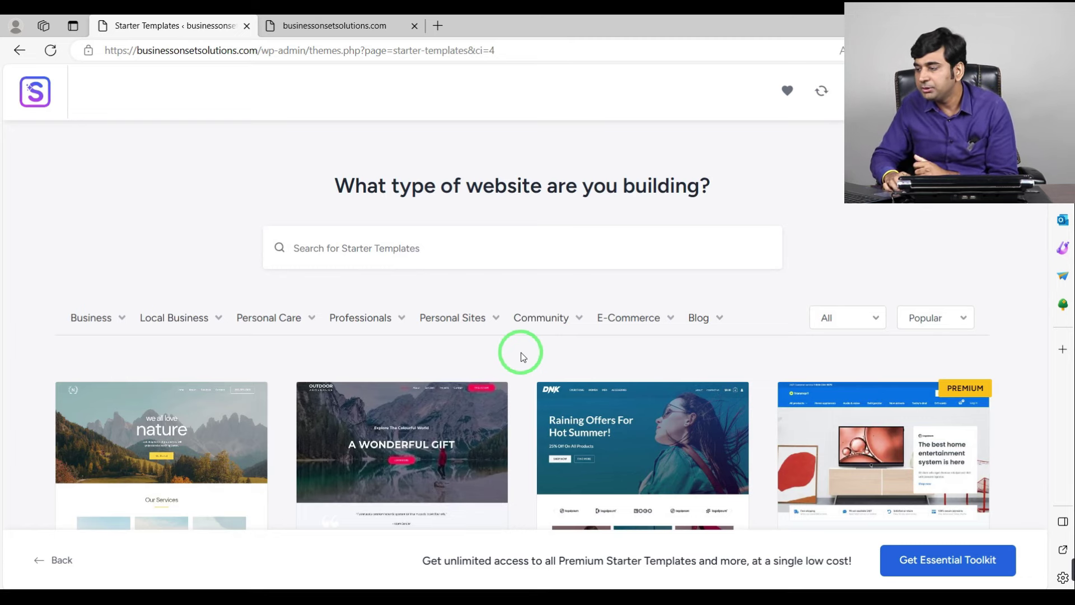
Browse the gallery of Elementor starter templates, including the premium designs, and examine the E-Commerce category's options.
scroll(521, 351, down, 6)
scroll(332, 381, down, 14)
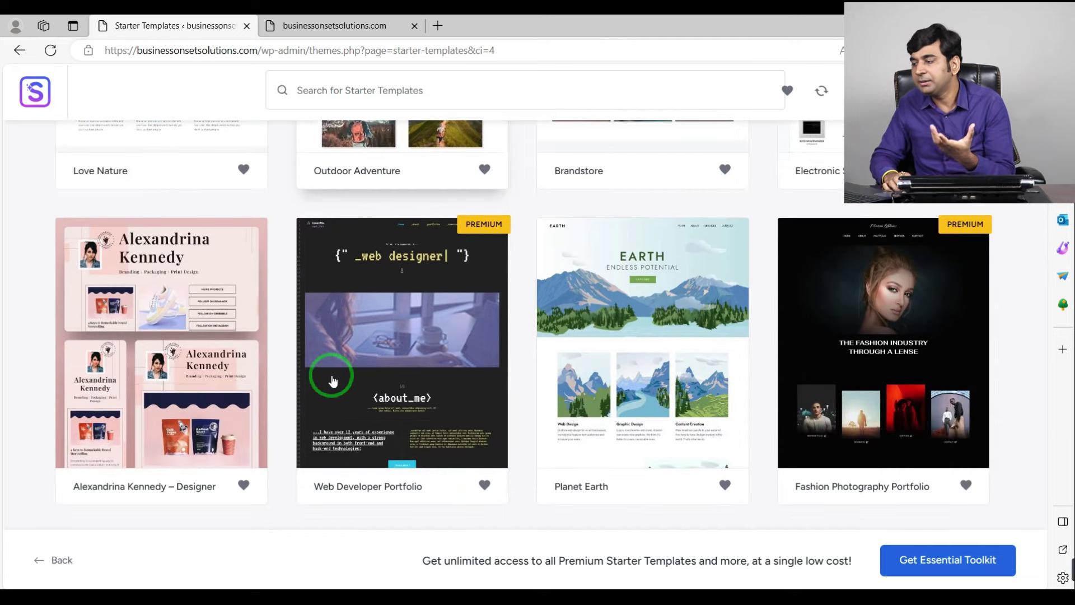
scroll(332, 381, down, 6)
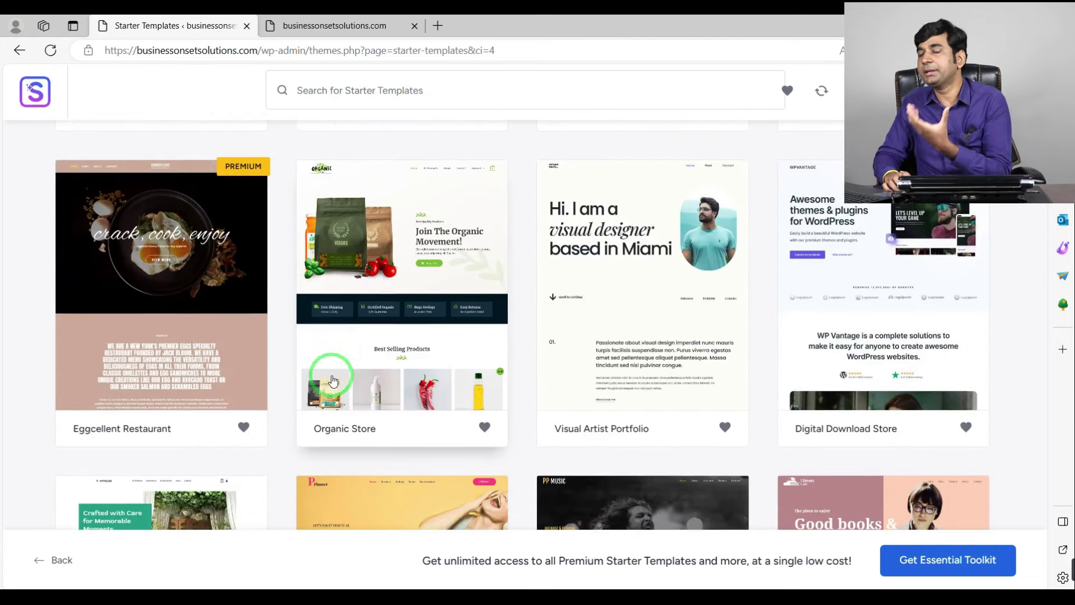
scroll(332, 381, down, 3)
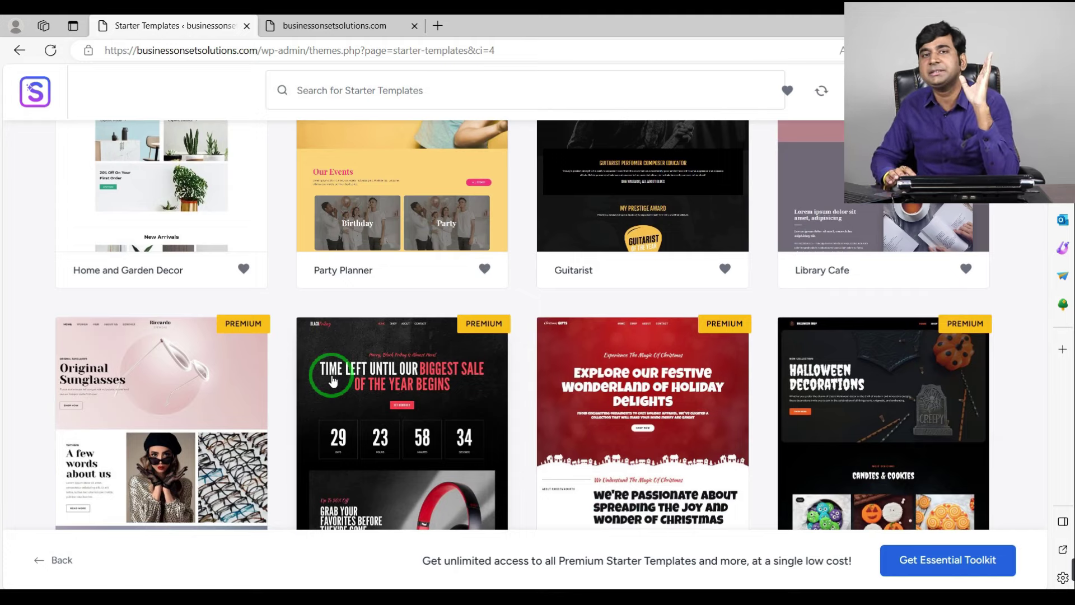
scroll(332, 381, up, 9)
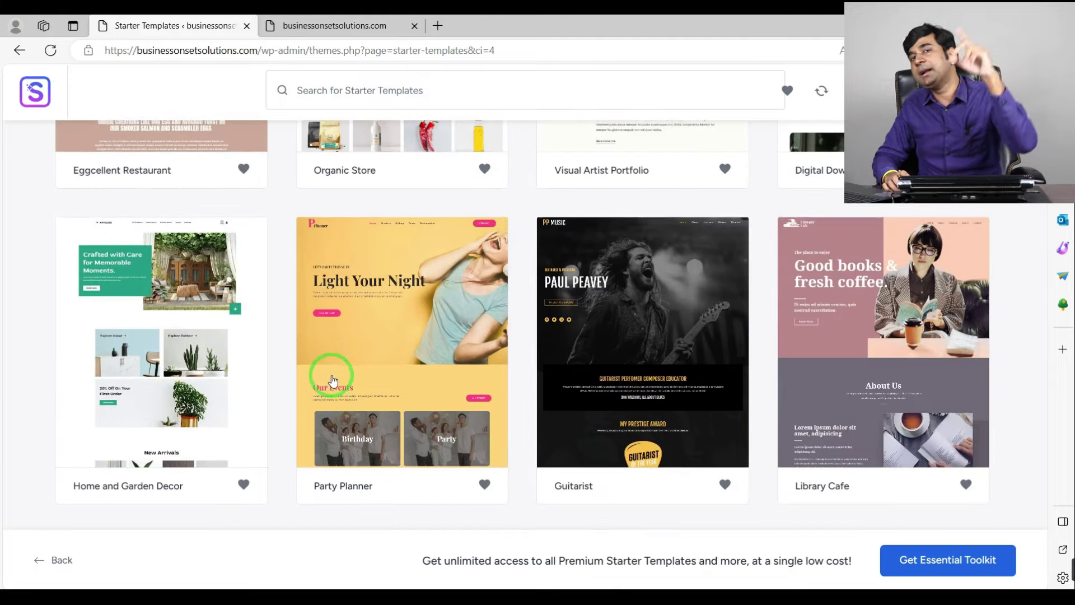
scroll(332, 381, up, 10)
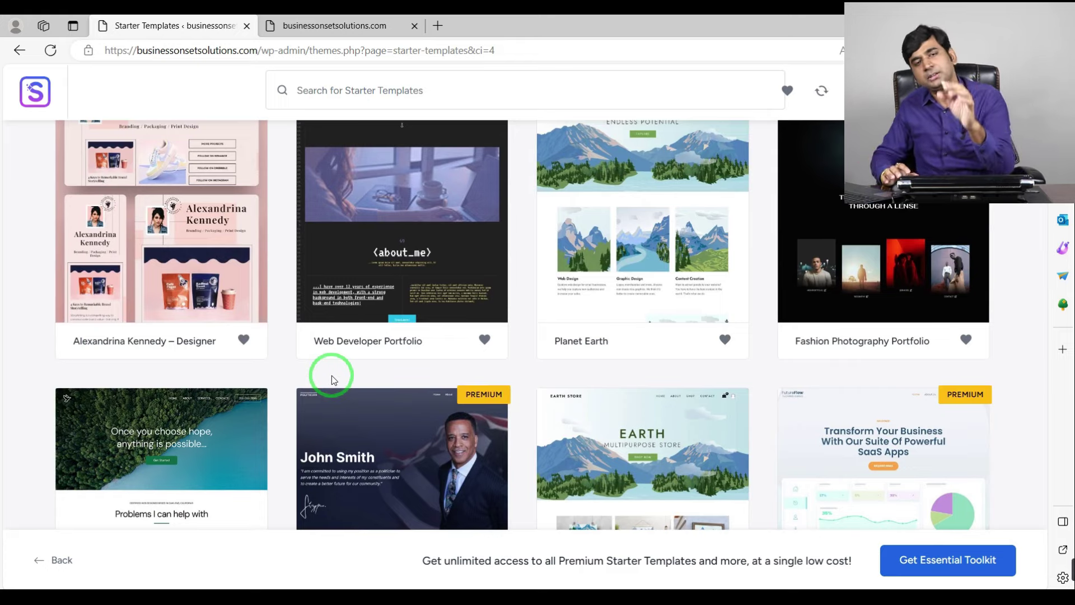
scroll(331, 375, up, 10)
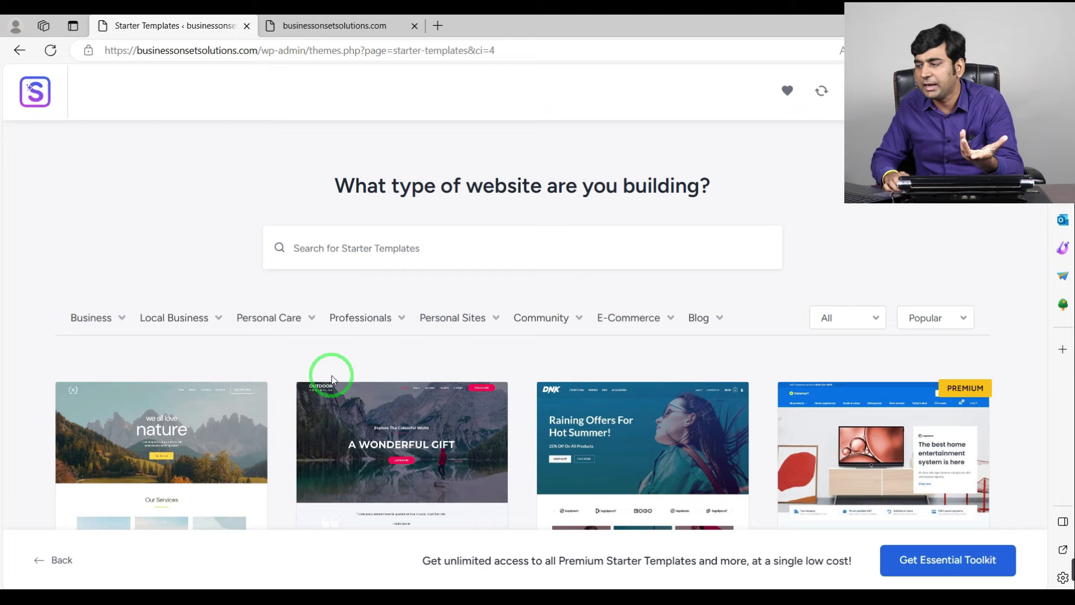
mouse_move(649, 317)
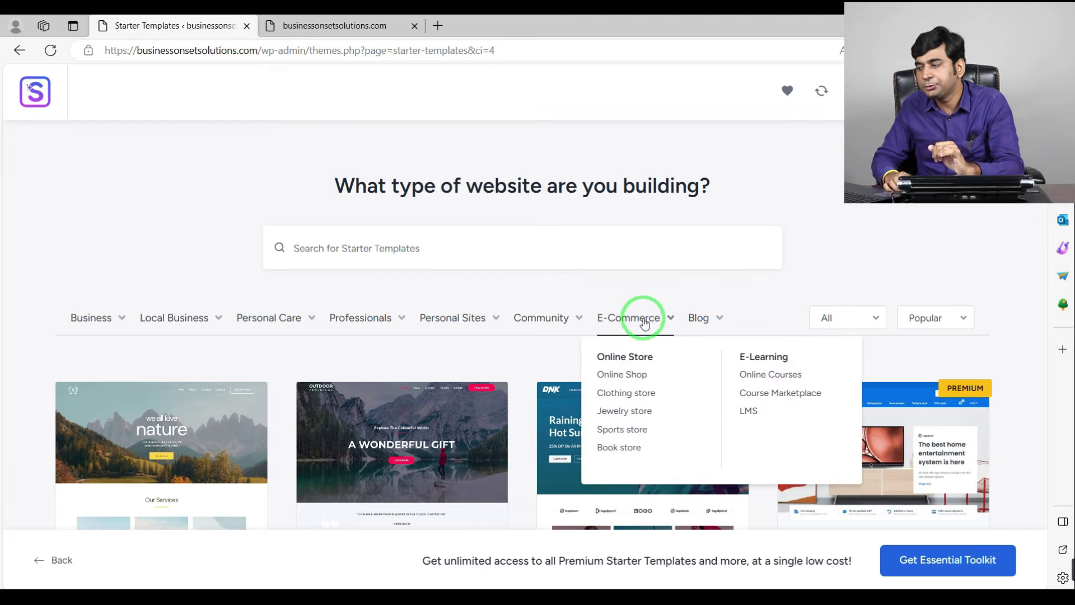
scroll(815, 395, down, 4)
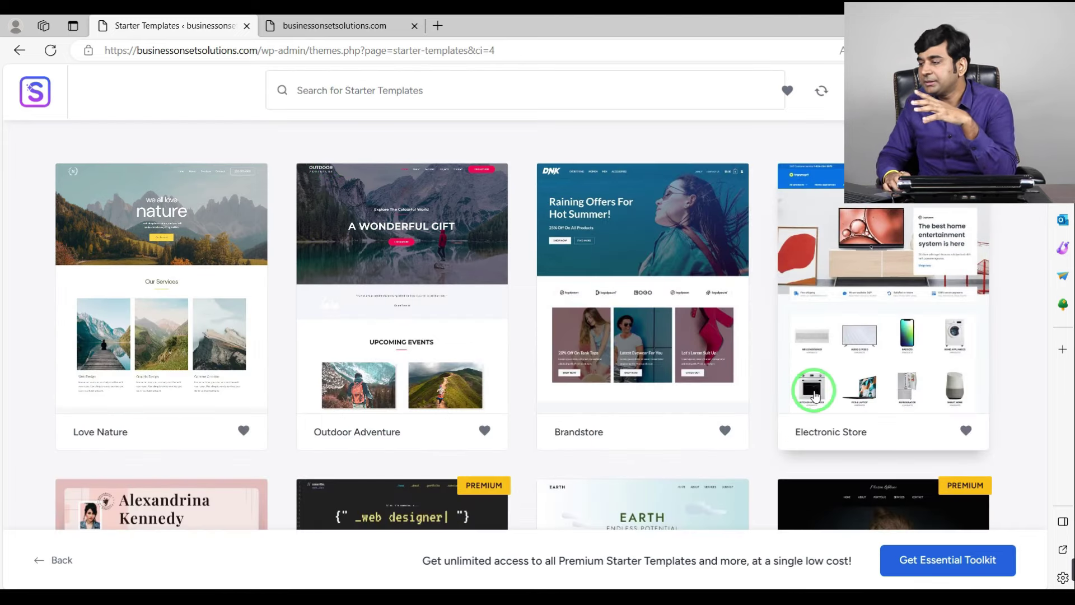
scroll(815, 395, down, 15)
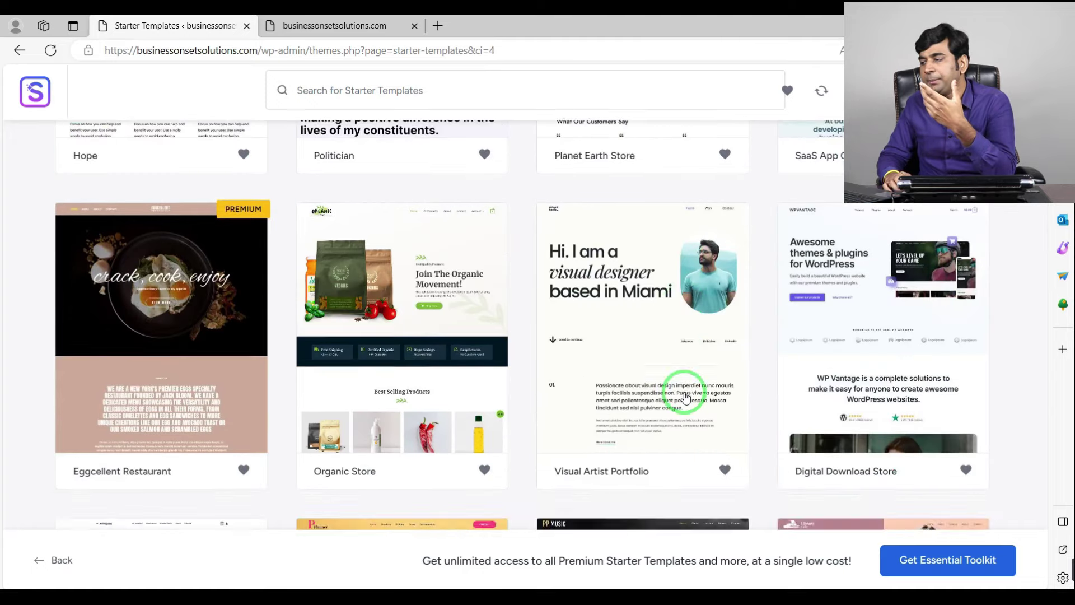
scroll(685, 398, down, 3)
scroll(685, 398, up, 20)
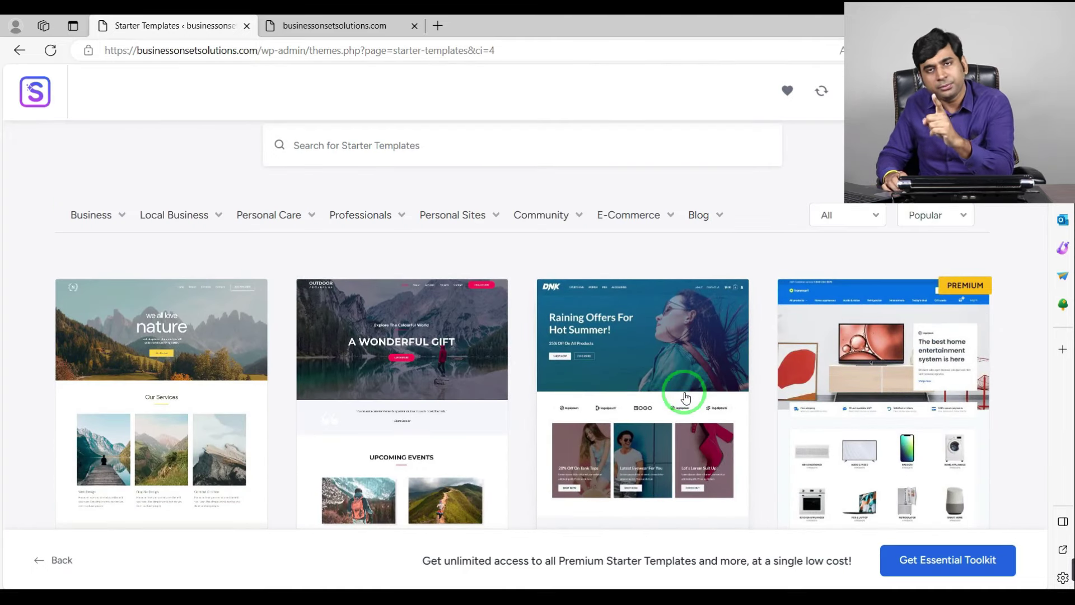
scroll(686, 398, down, 4)
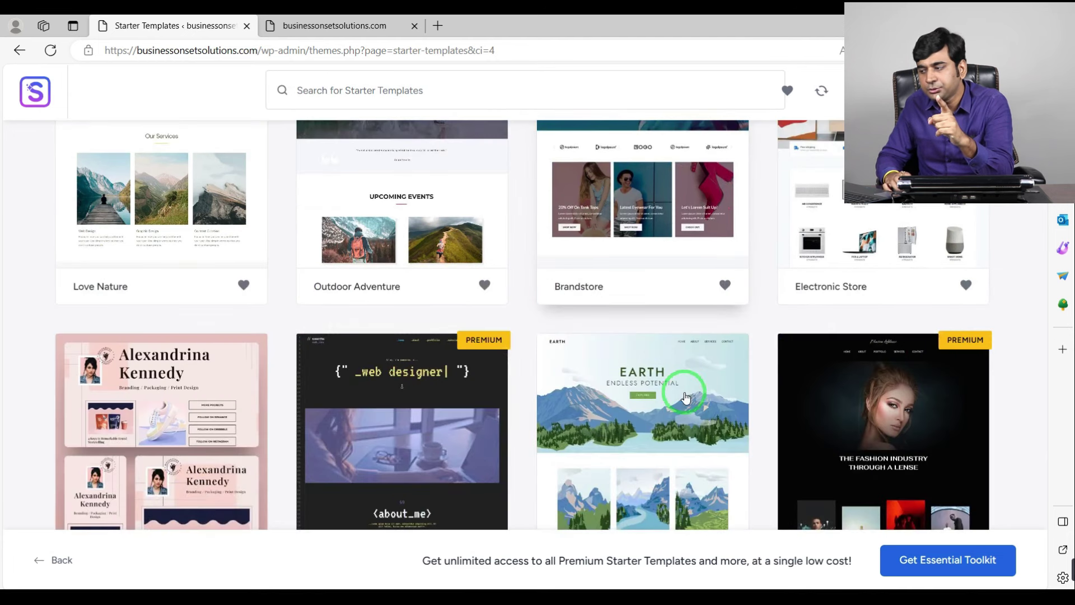
scroll(666, 364, up, 4)
scroll(648, 336, down, 2)
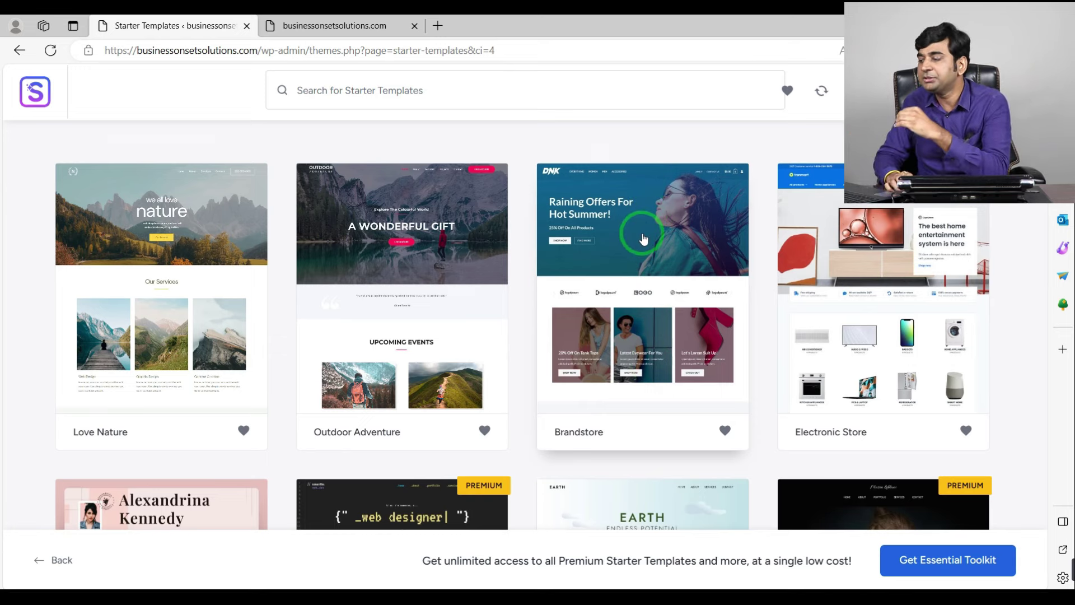
scroll(643, 239, down, 20)
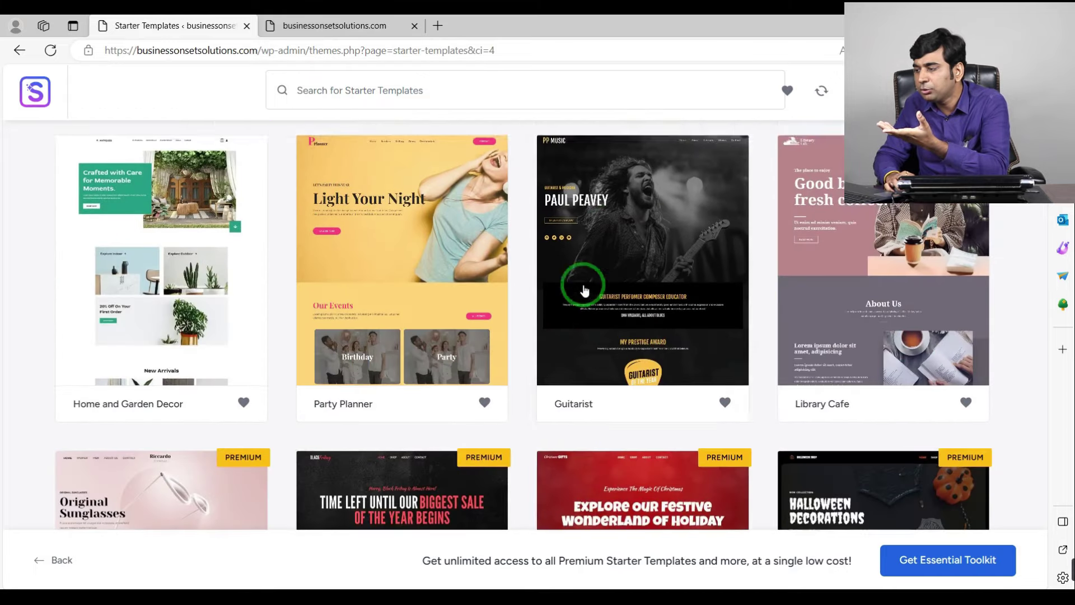
scroll(584, 290, down, 20)
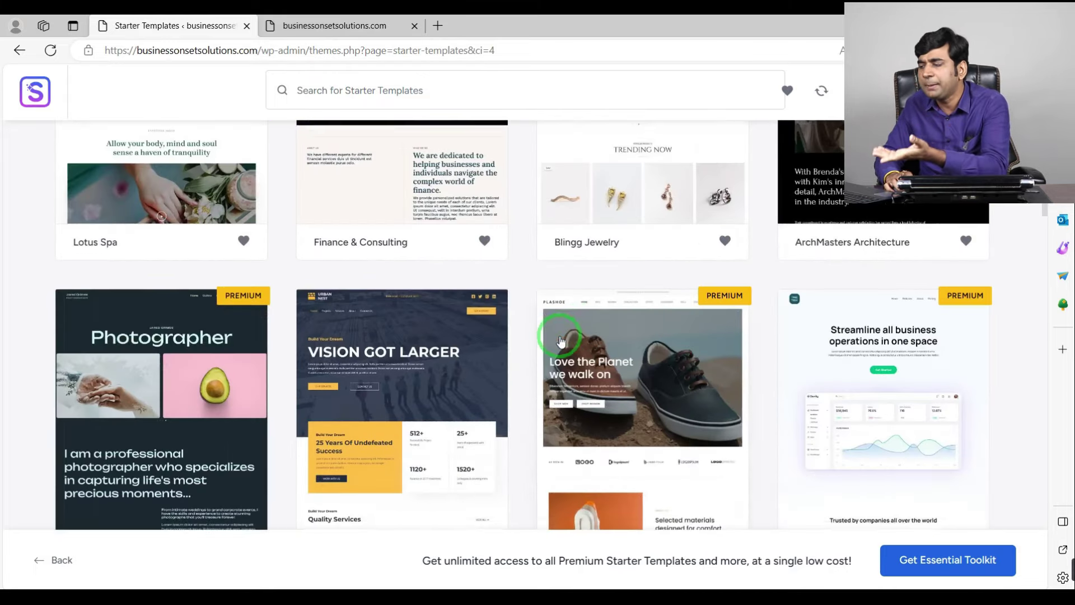
scroll(561, 340, down, 5)
scroll(560, 340, up, 20)
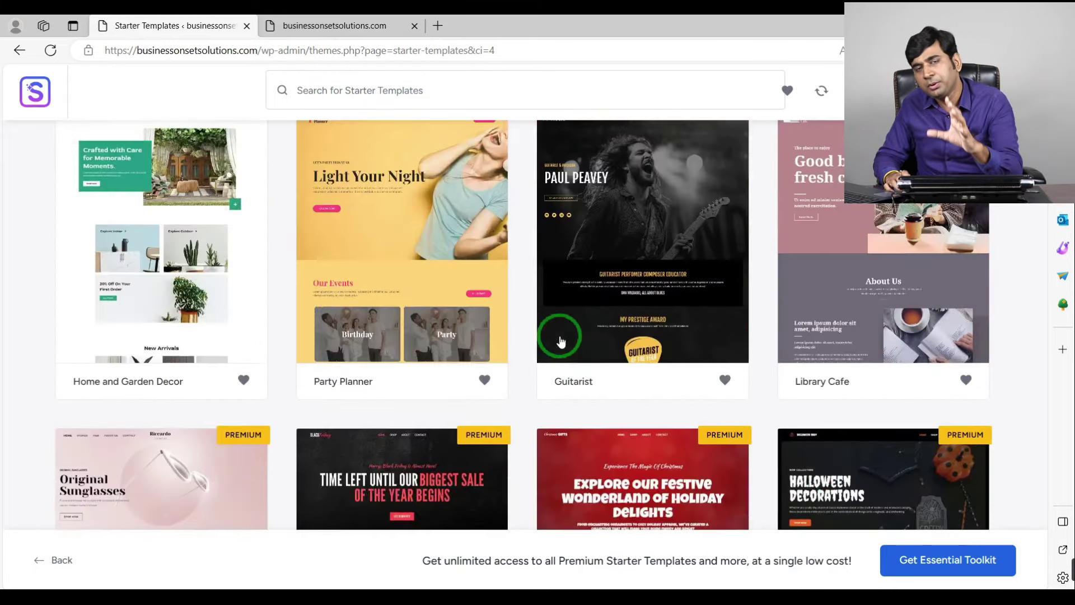
scroll(560, 340, up, 20)
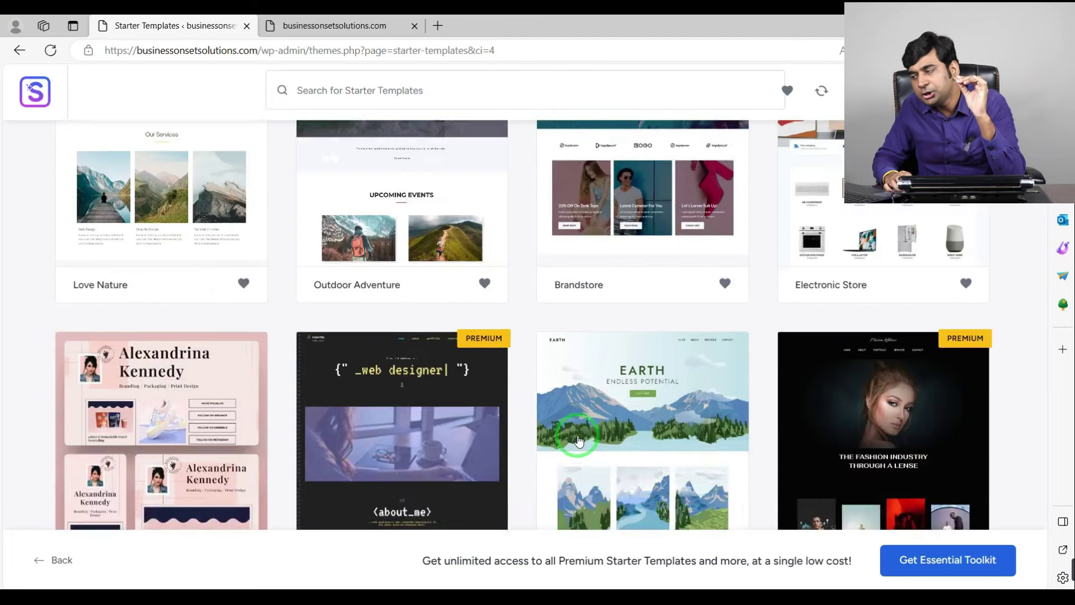
Select the Brandstore starter template for the website.
scroll(688, 389, up, 8)
scroll(689, 393, down, 6)
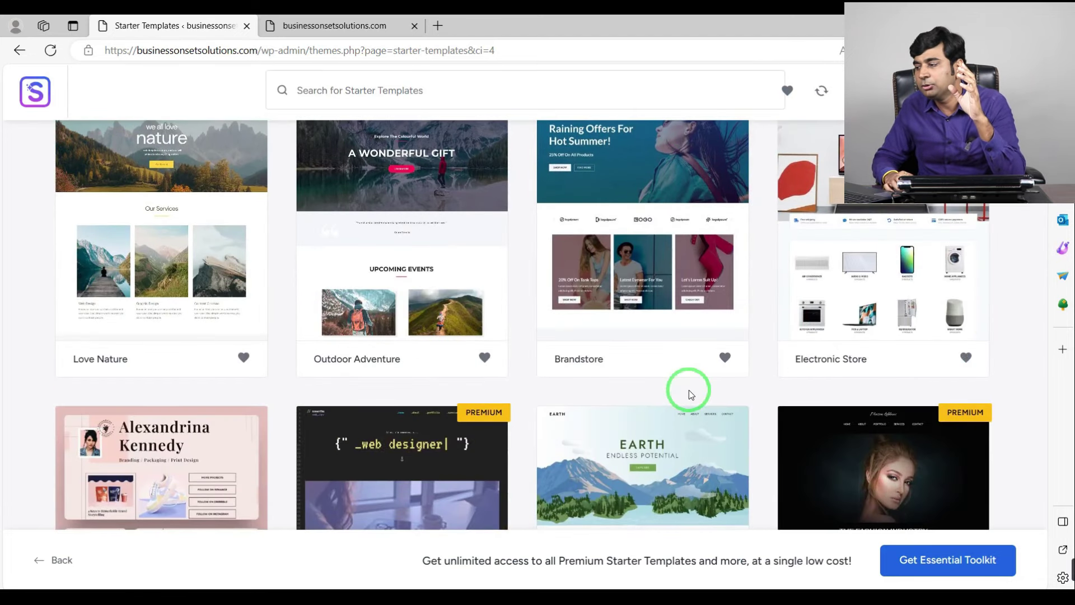
click(631, 224)
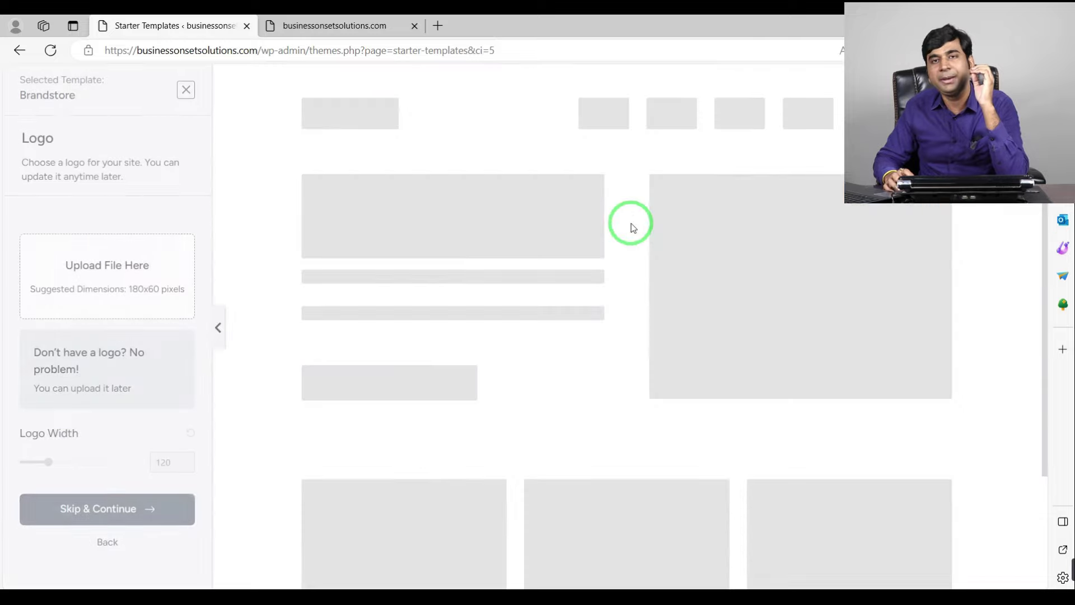